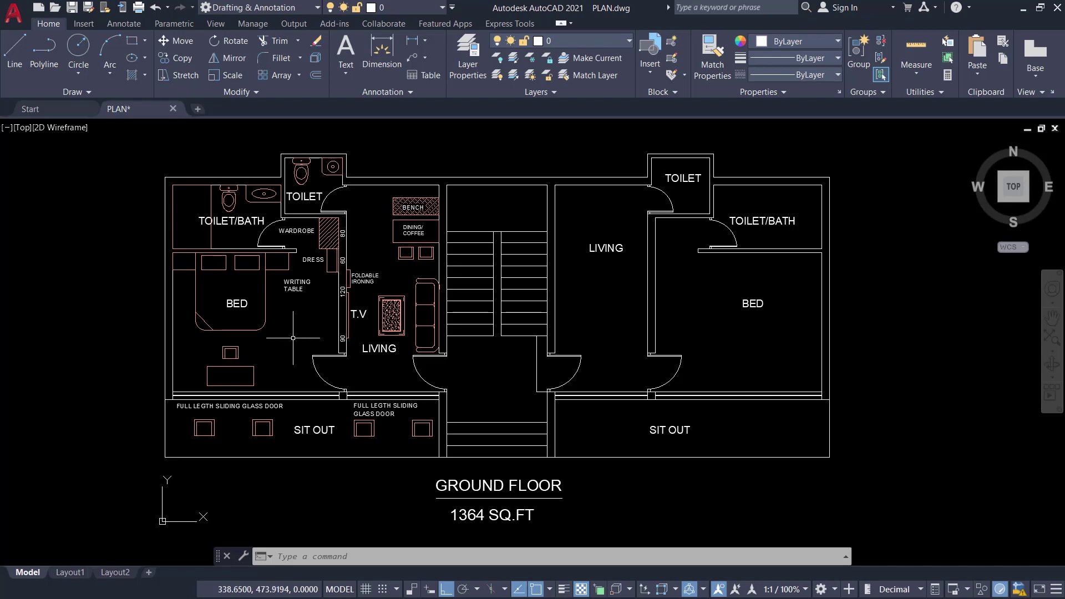
Step: Move the rectangular writing table in the left bedroom 15 units straight down, against the wall above the sliding glass door
{"action": "scroll", "coordinate": [194, 394], "scroll_direction": "up", "scroll_amount": 6}
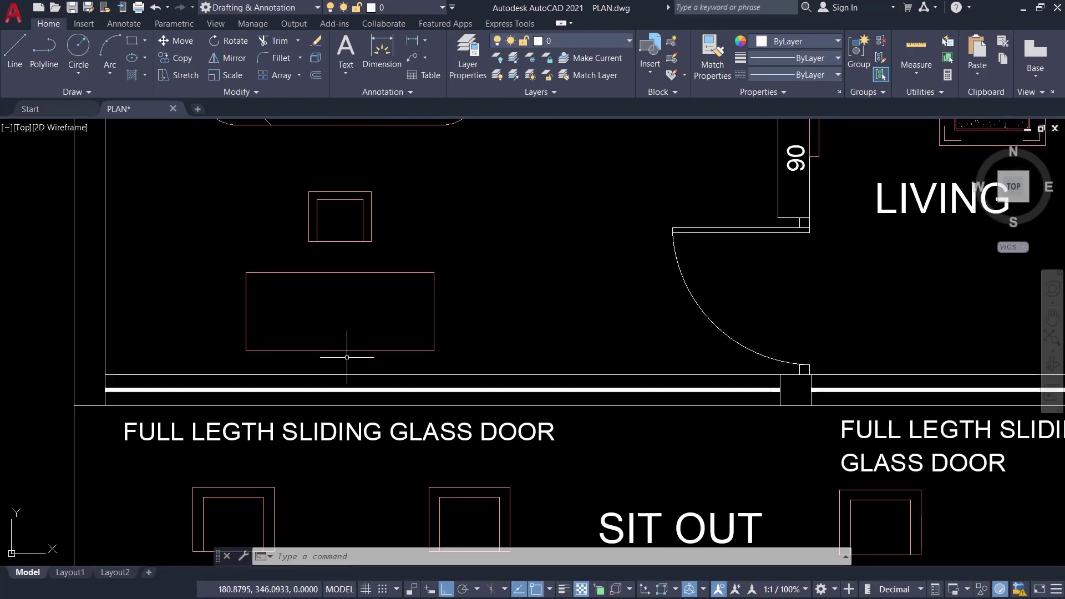
{"action": "left_click", "coordinate": [231, 260]}
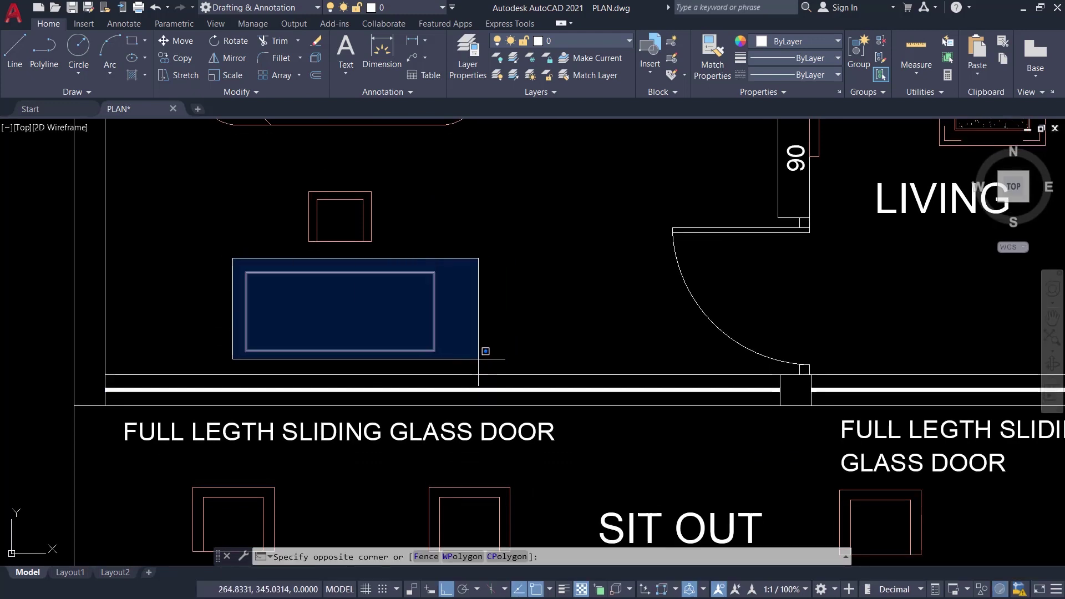
{"action": "left_click", "coordinate": [488, 355]}
{"action": "right_click", "coordinate": [455, 275]}
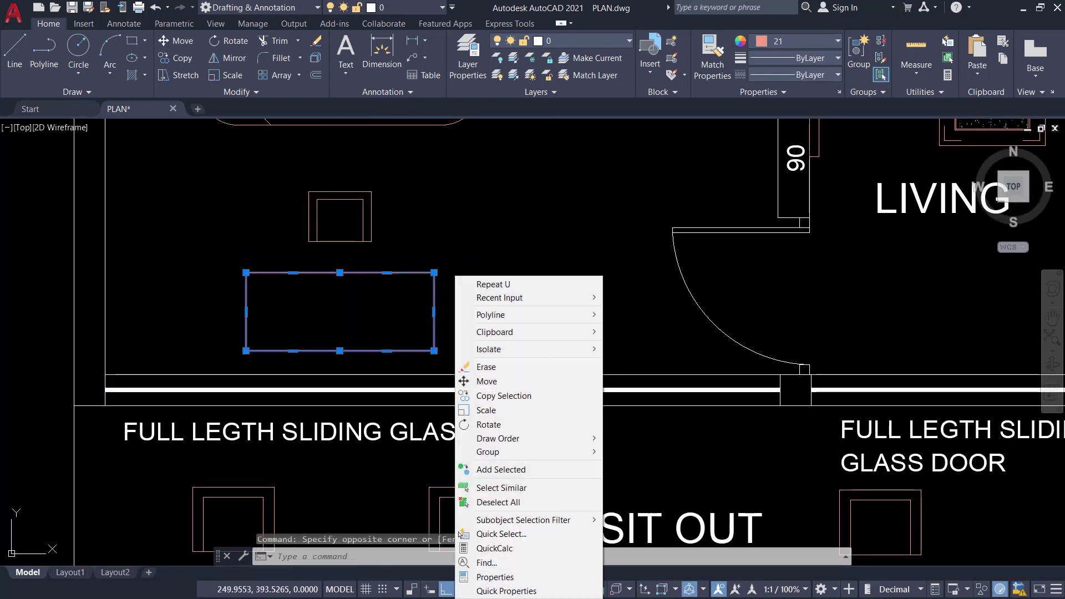
{"action": "left_click", "coordinate": [488, 382]}
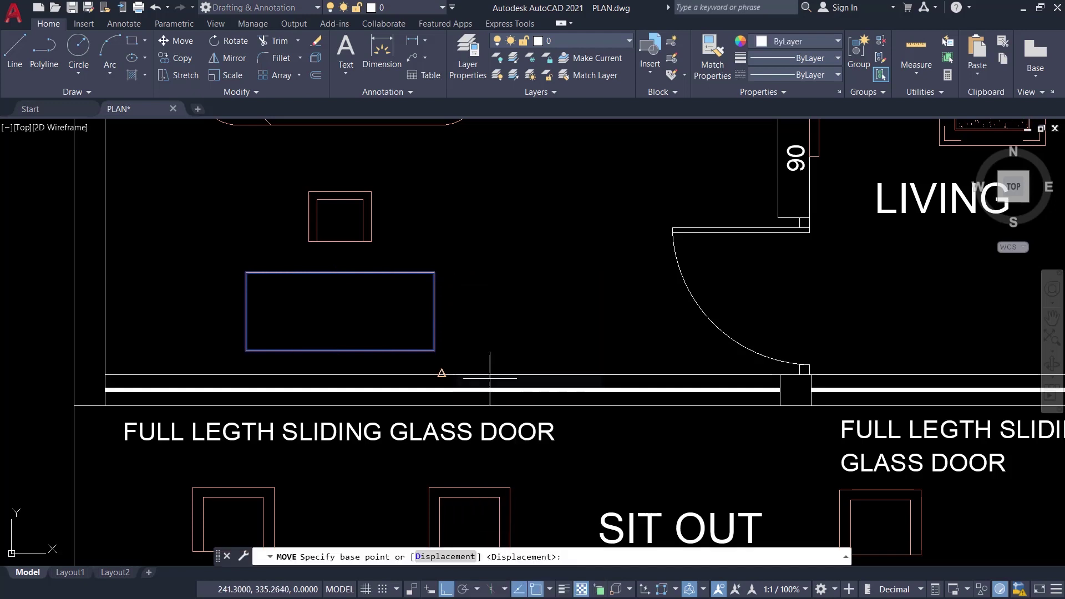
{"action": "left_click", "coordinate": [472, 241]}
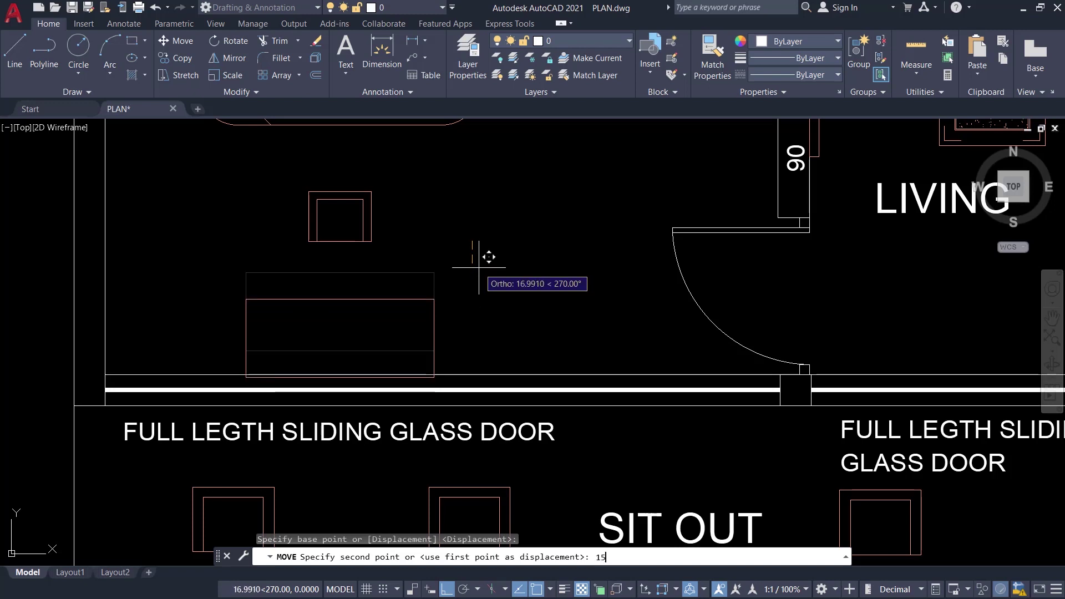
{"action": "key", "text": "Return"}
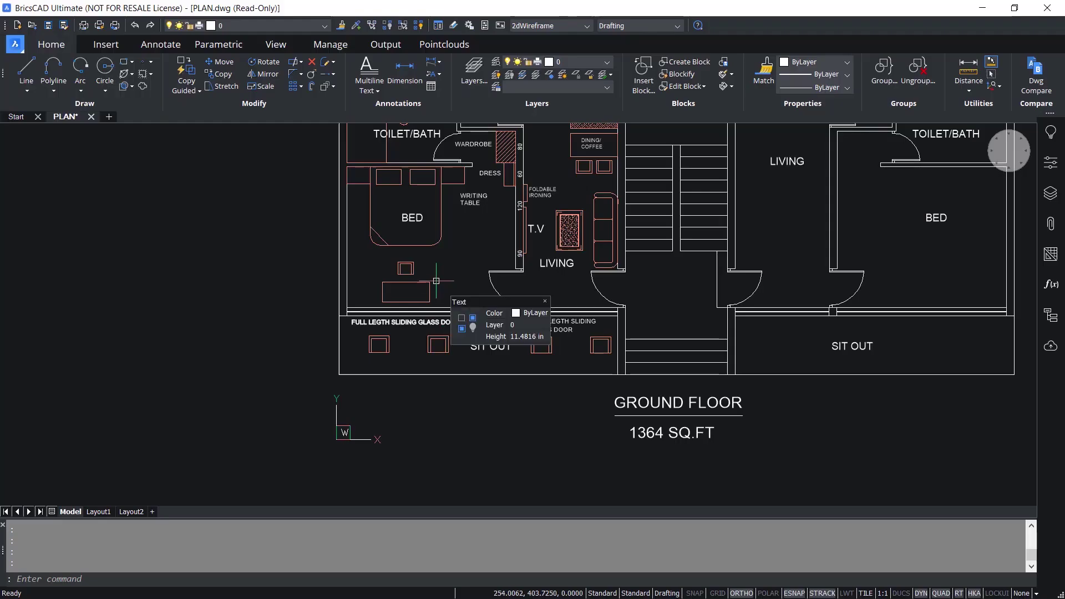
Step: In BricsCAD's copy of the plan, set the selected writing table's distance to the wall below to 0
{"action": "scroll", "coordinate": [438, 285], "scroll_direction": "up", "scroll_amount": 3}
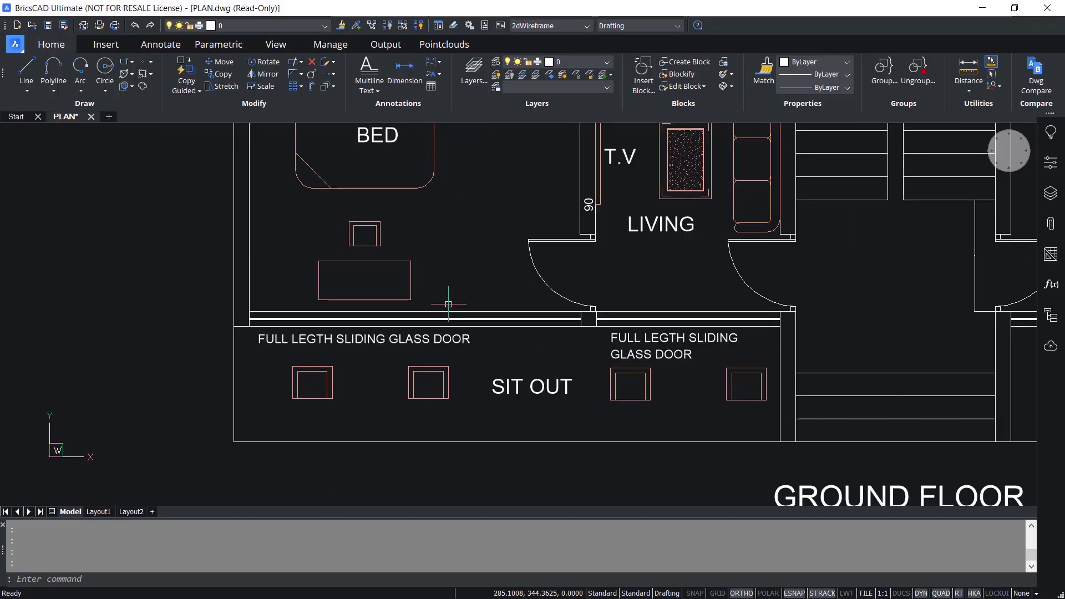
{"action": "scroll", "coordinate": [448, 304], "scroll_direction": "up", "scroll_amount": 2}
{"action": "key", "text": "Escape"}
{"action": "scroll", "coordinate": [430, 302], "scroll_direction": "up", "scroll_amount": 2}
{"action": "scroll", "coordinate": [377, 354], "scroll_direction": "down", "scroll_amount": 2}
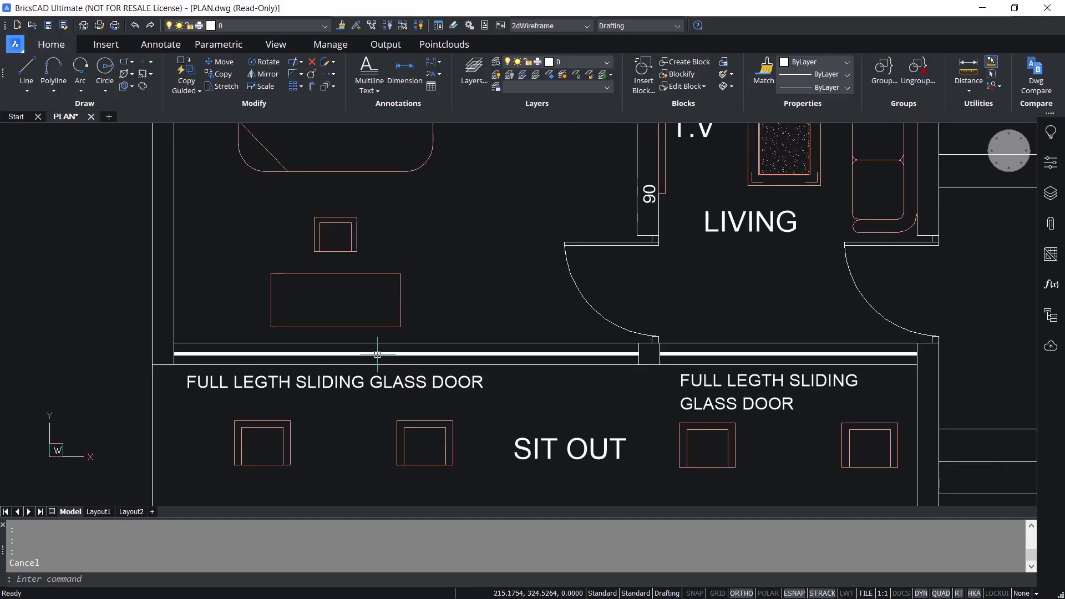
{"action": "scroll", "coordinate": [378, 354], "scroll_direction": "up", "scroll_amount": 2}
{"action": "left_click", "coordinate": [354, 304]}
{"action": "scroll", "coordinate": [425, 309], "scroll_direction": "up", "scroll_amount": 2}
{"action": "scroll", "coordinate": [413, 319], "scroll_direction": "up", "scroll_amount": 2}
{"action": "scroll", "coordinate": [418, 318], "scroll_direction": "up", "scroll_amount": 2}
{"action": "scroll", "coordinate": [418, 318], "scroll_direction": "down", "scroll_amount": 2}
{"action": "scroll", "coordinate": [418, 318], "scroll_direction": "up", "scroll_amount": 3}
{"action": "scroll", "coordinate": [417, 323], "scroll_direction": "down", "scroll_amount": 2}
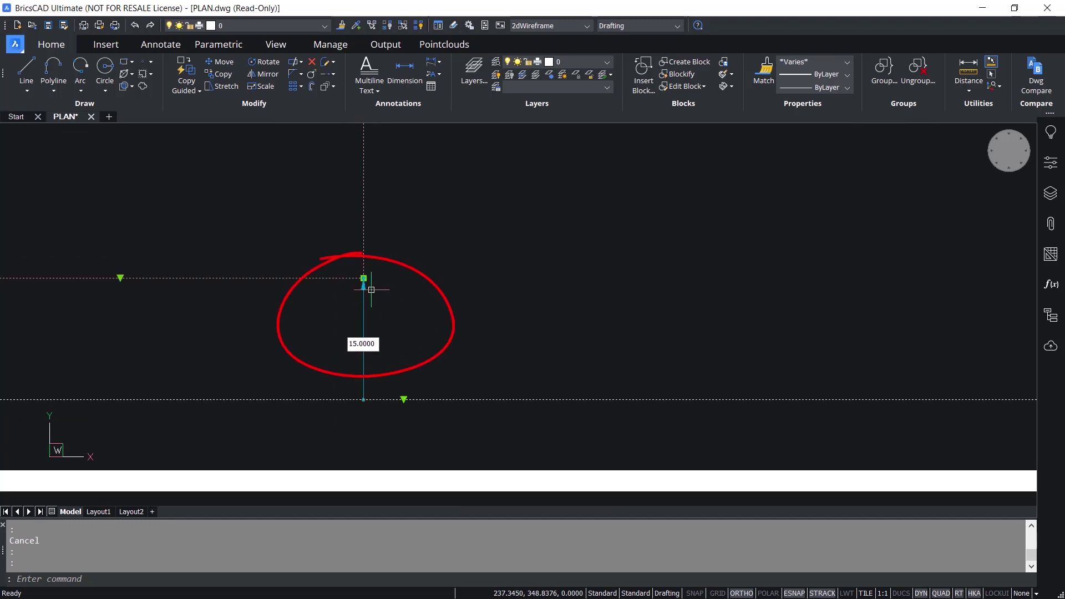
{"action": "key", "text": "Tab"}
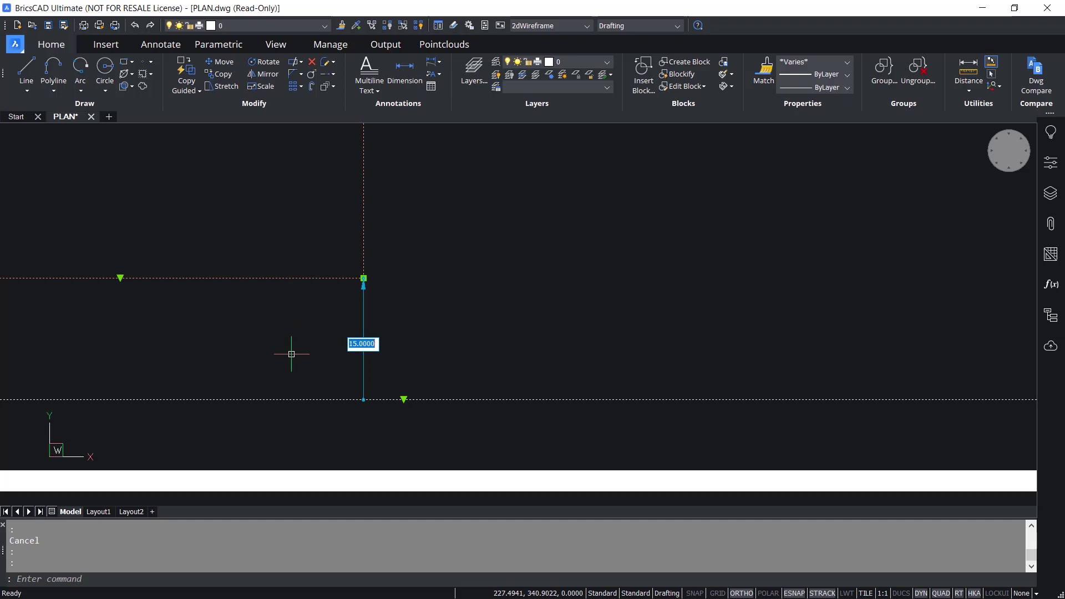
{"action": "key", "text": "Return"}
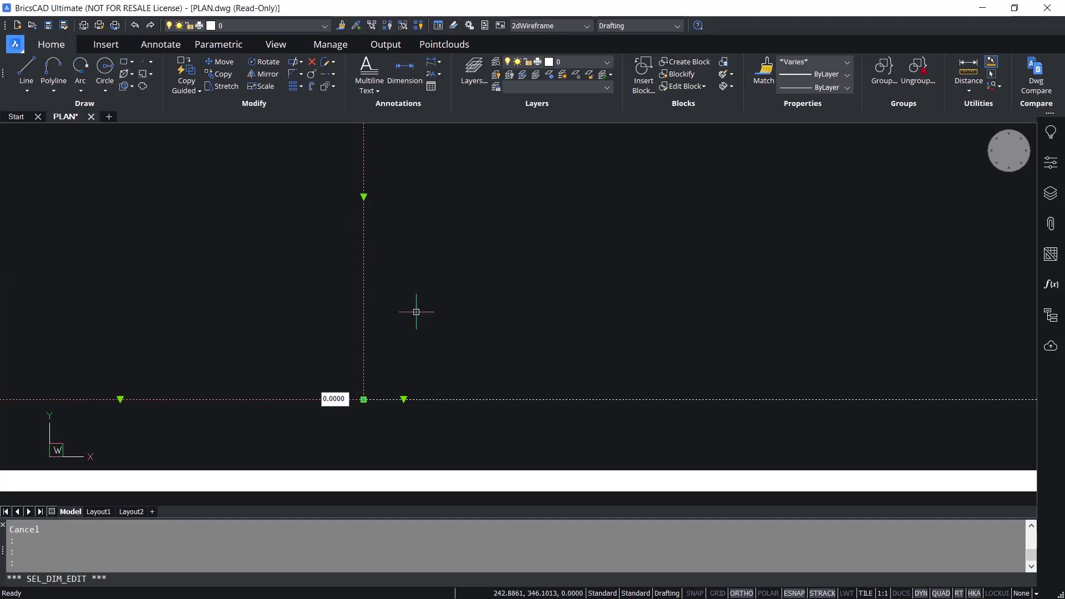
{"action": "scroll", "coordinate": [416, 312], "scroll_direction": "down", "scroll_amount": 4}
{"action": "key", "text": "Escape"}
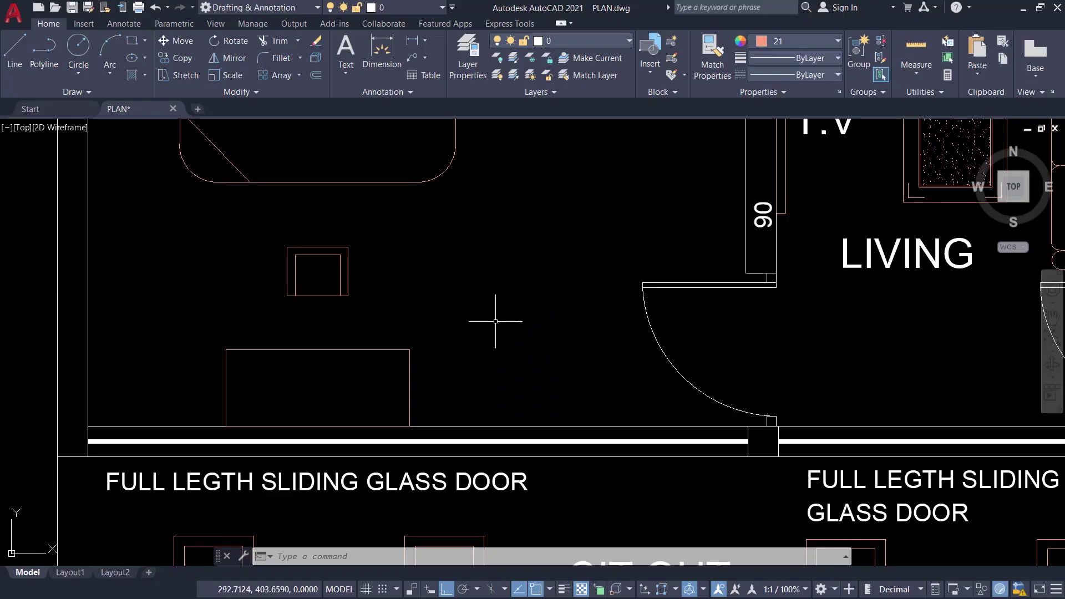
Step: In AutoCAD, use PEDIT's vertex editing to insert a new vertex at the midpoint of the table's upper edge
{"action": "scroll", "coordinate": [449, 387], "scroll_direction": "up", "scroll_amount": 2}
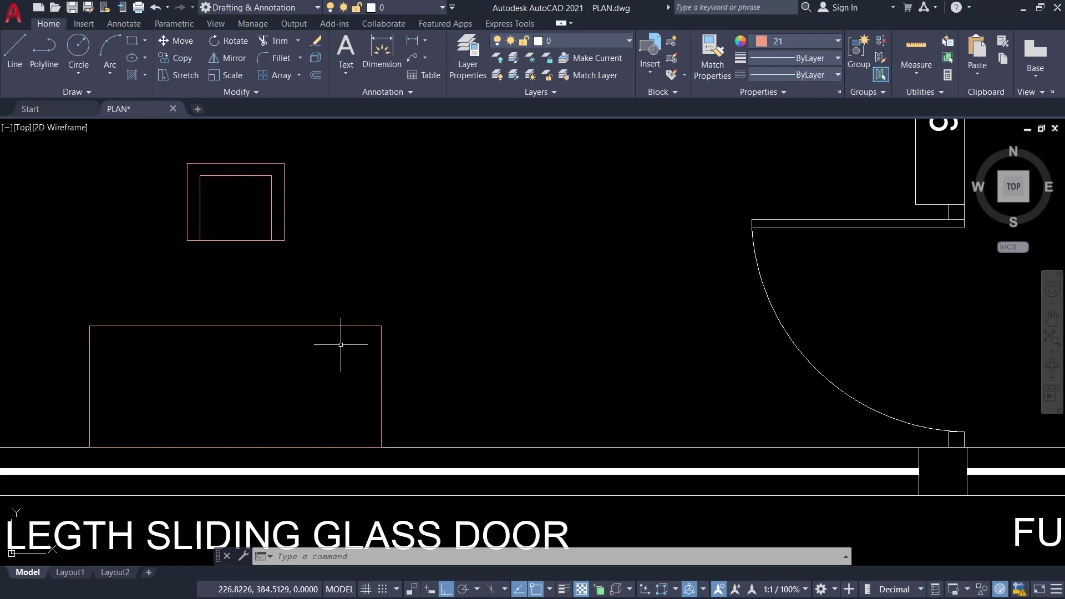
{"action": "type", "text": "pe"}
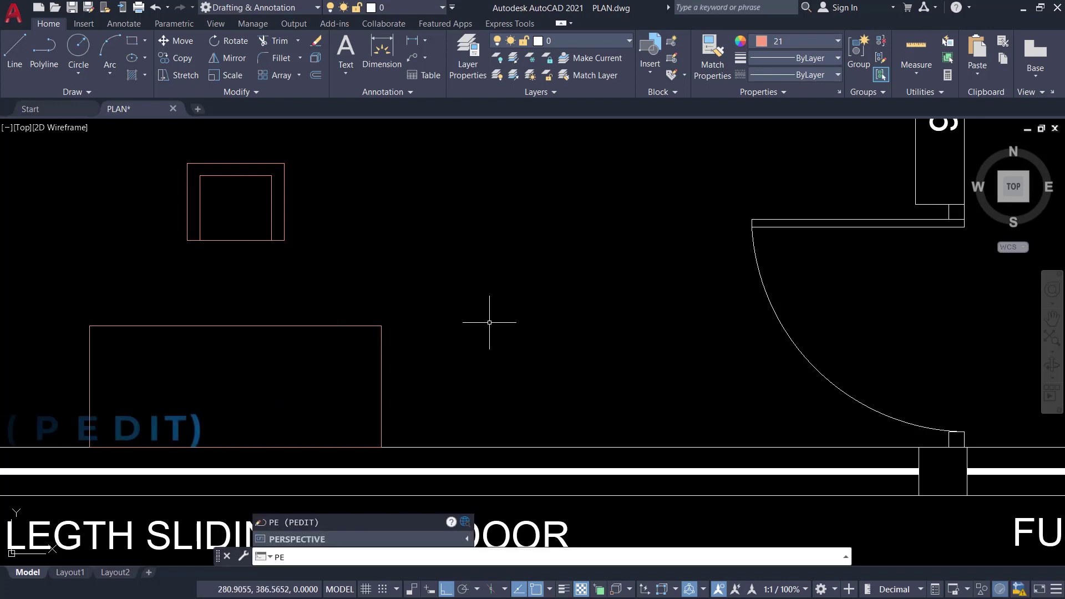
{"action": "key", "text": "Return"}
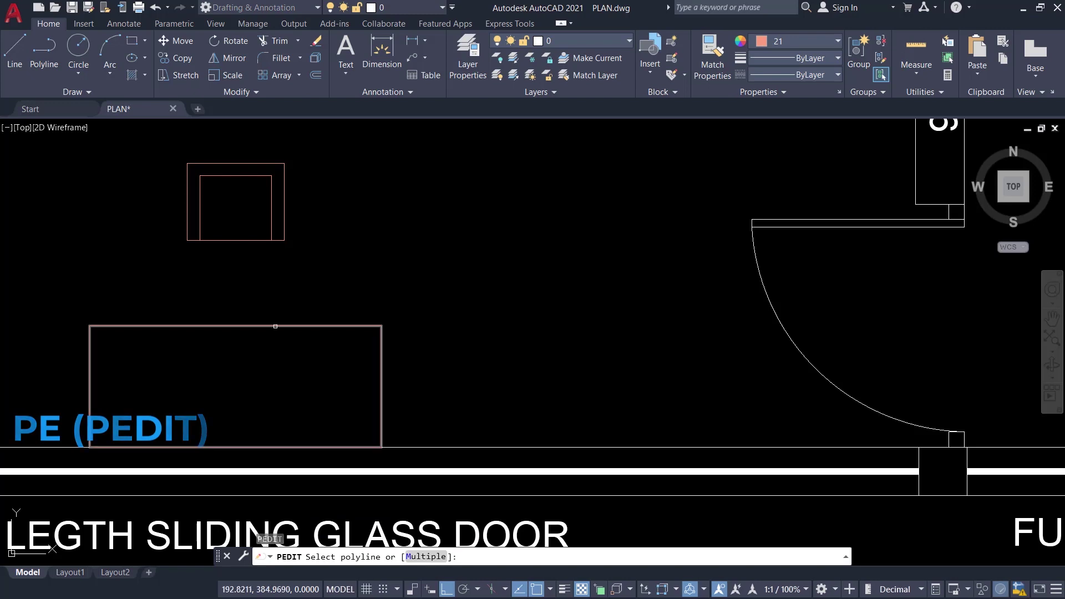
{"action": "left_click", "coordinate": [274, 326]}
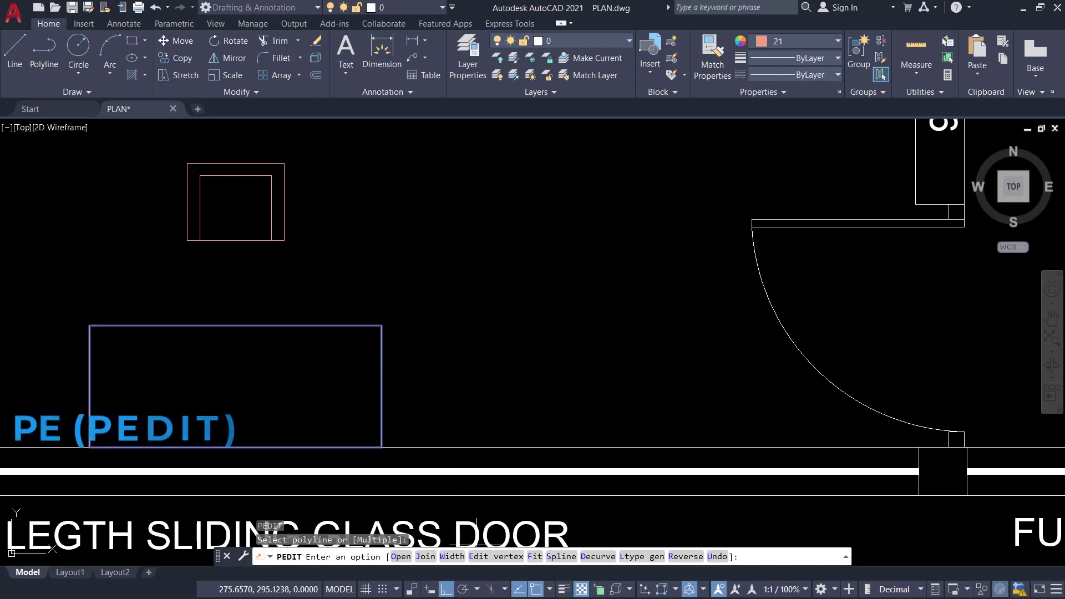
{"action": "type", "text": "e"}
{"action": "key", "text": "Return"}
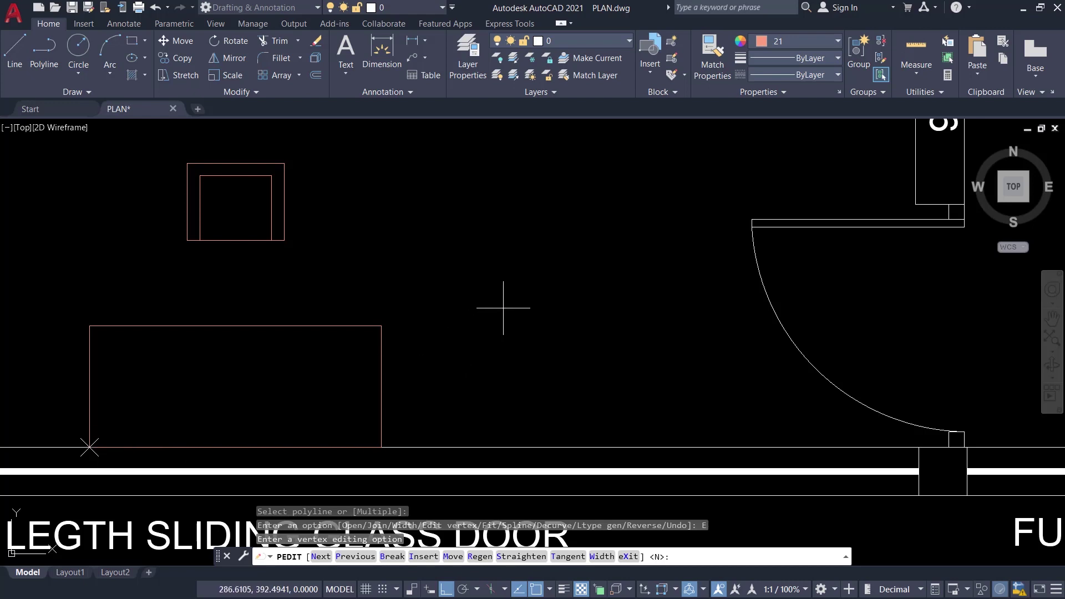
{"action": "key", "text": "Return"}
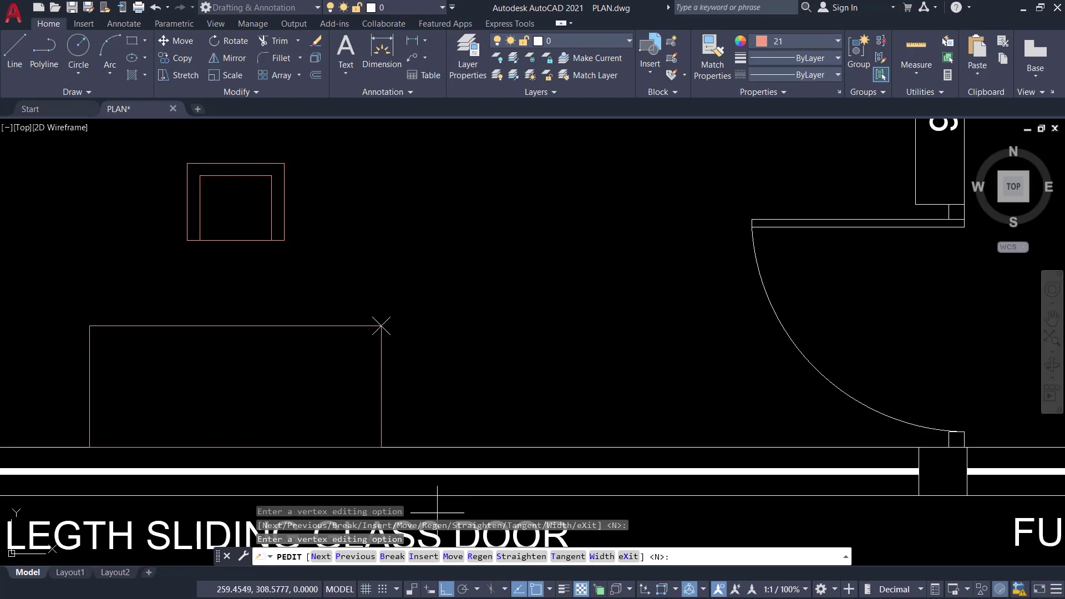
{"action": "left_click", "coordinate": [422, 556]}
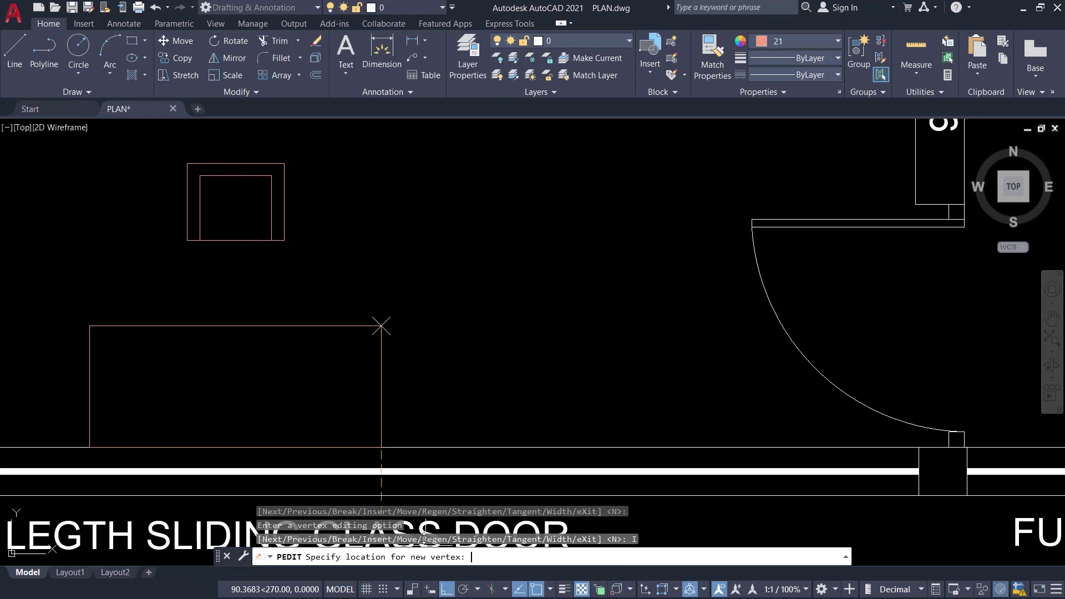
{"action": "left_click", "coordinate": [235, 326]}
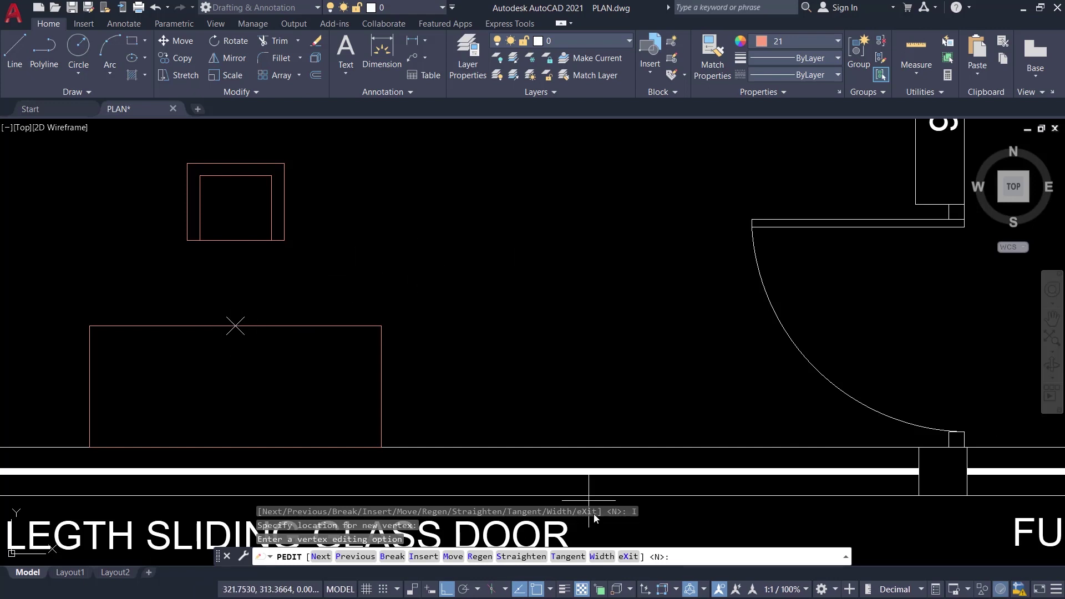
{"action": "left_click", "coordinate": [629, 556]}
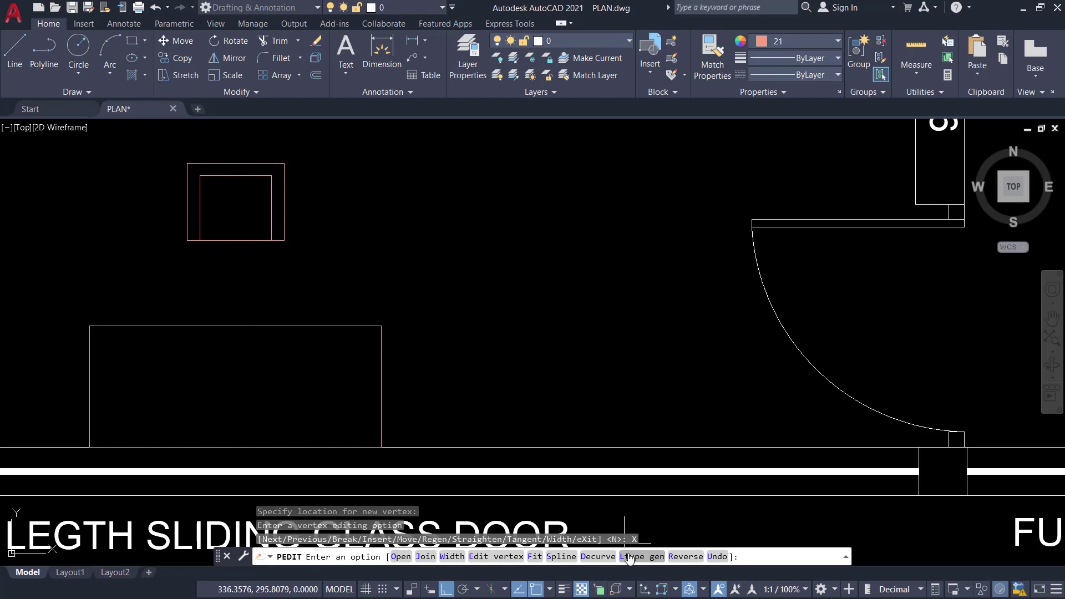
{"action": "key", "text": "Return"}
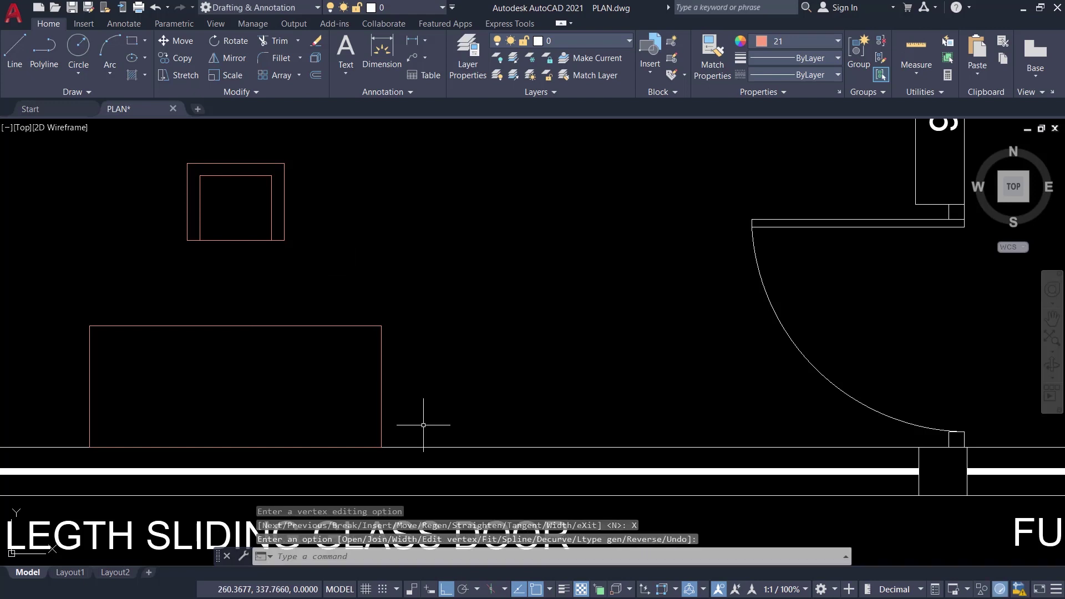
{"action": "left_click", "coordinate": [468, 317]}
{"action": "key", "text": "Escape"}
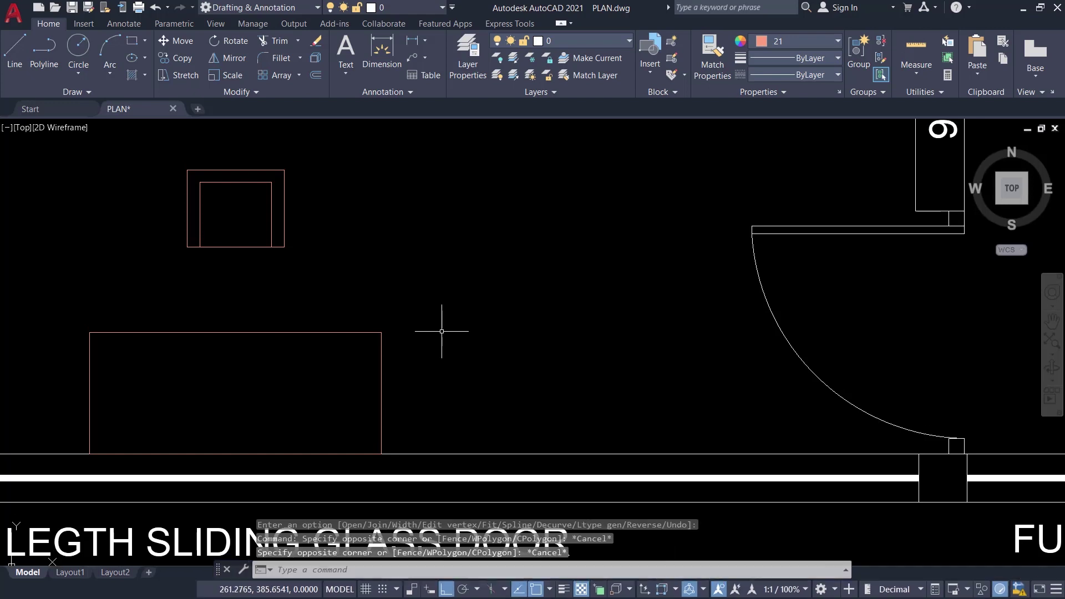
{"action": "left_click", "coordinate": [347, 333]}
{"action": "key", "text": "Escape"}
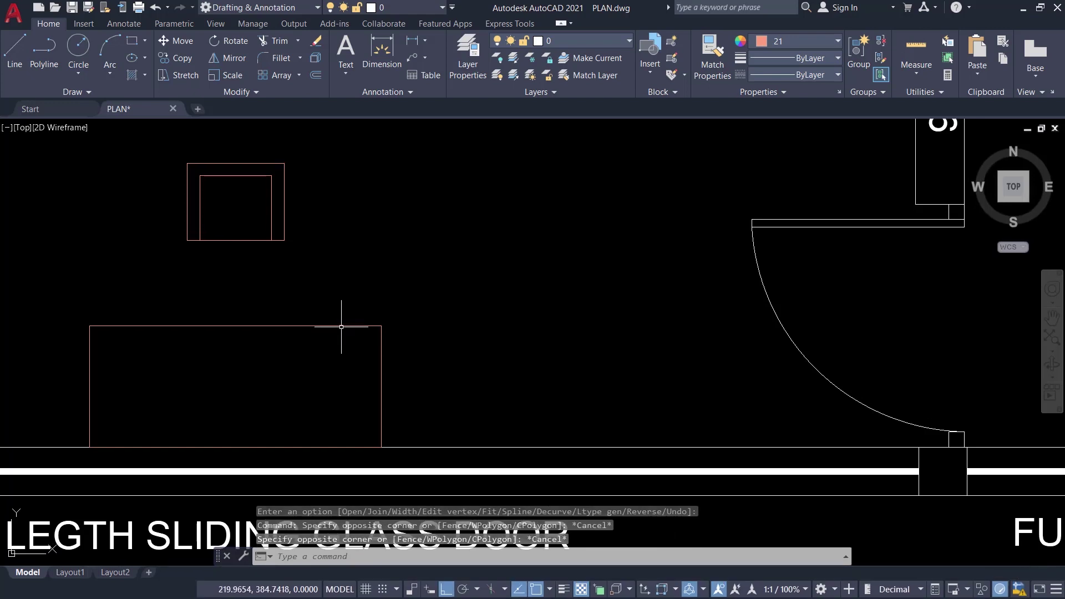
Step: Convert the right half of the table's upper edge to an arc bulging outward toward the chair side
{"action": "left_click", "coordinate": [344, 325]}
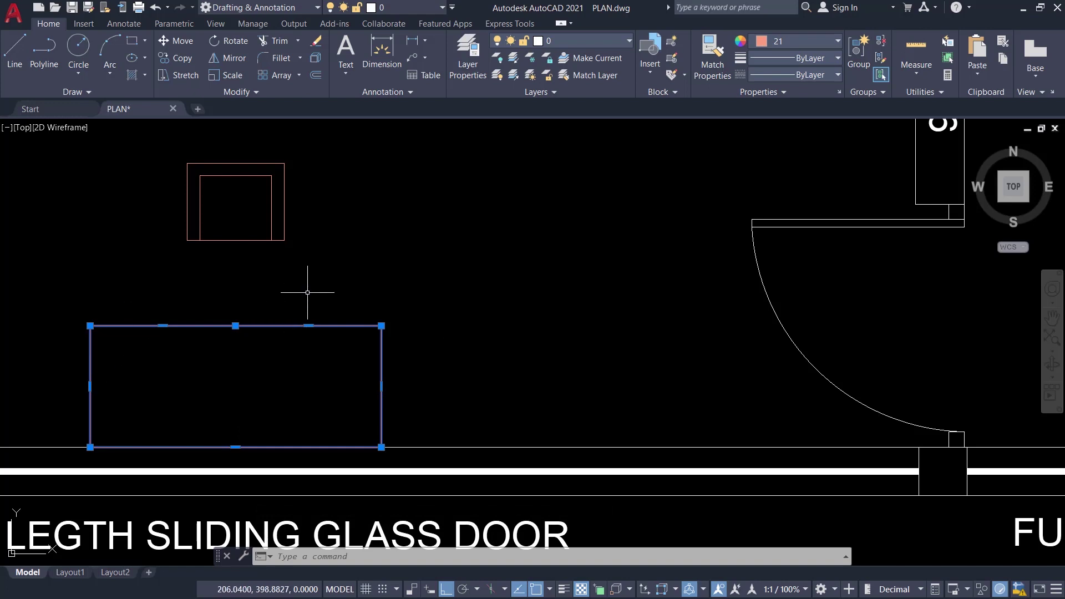
{"action": "mouse_move", "coordinate": [308, 326]}
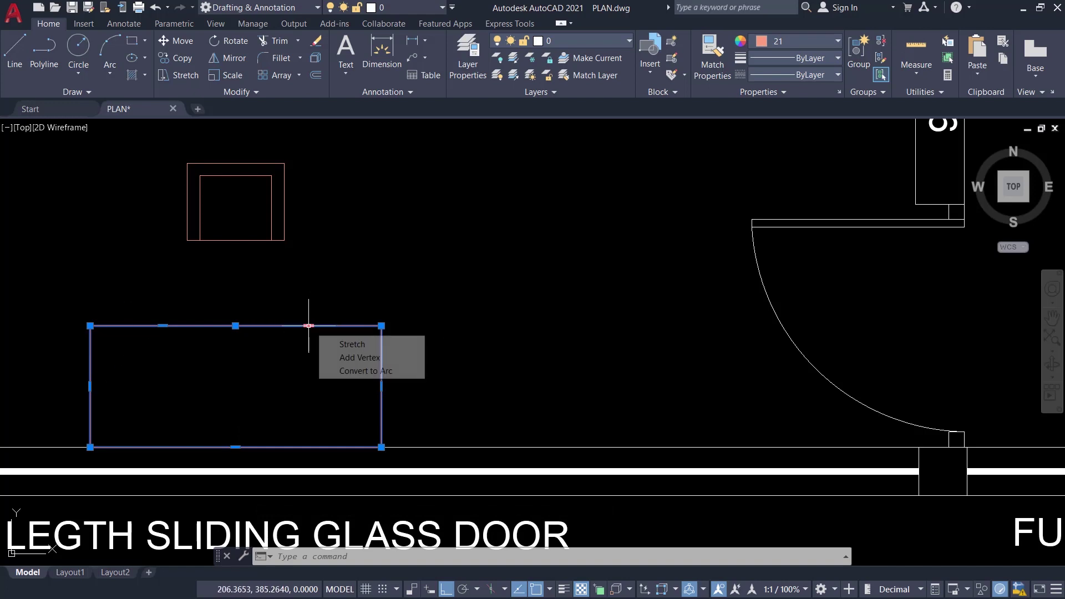
{"action": "left_click", "coordinate": [363, 372]}
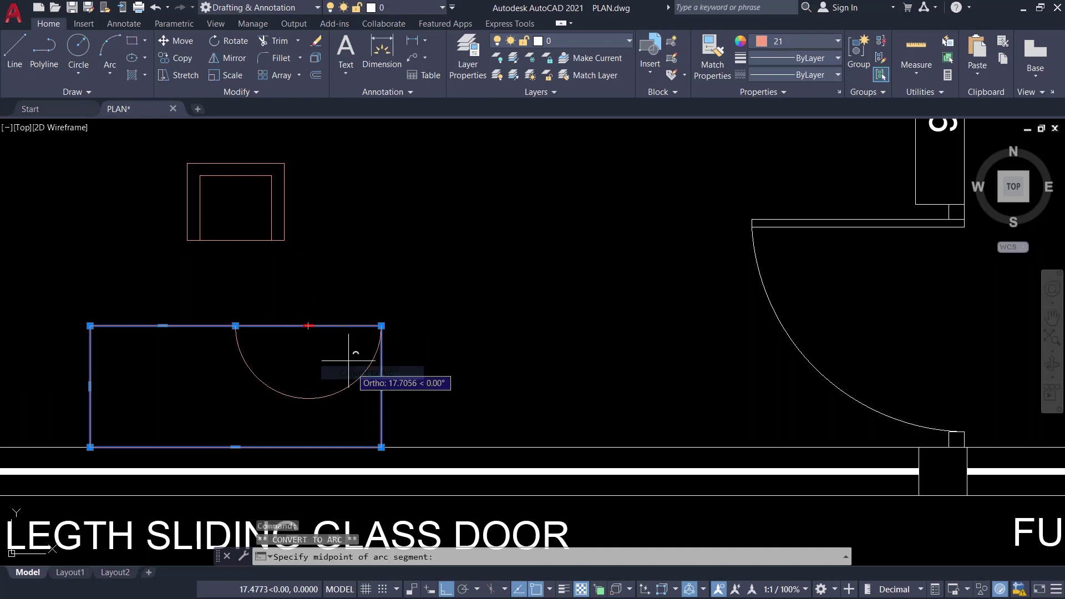
{"action": "left_click", "coordinate": [318, 280]}
{"action": "key", "text": "Escape"}
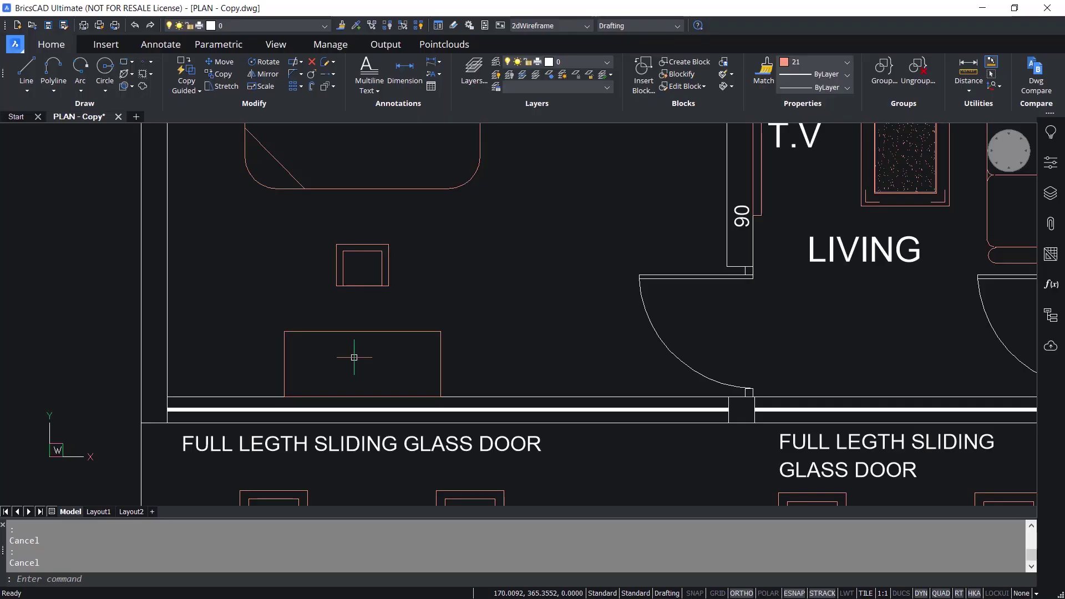
Step: In BricsCAD, add a vertex at the midpoint of the writing table's upper edge with the polyline segment editing tools
{"action": "scroll", "coordinate": [353, 357], "scroll_direction": "up", "scroll_amount": 2}
{"action": "scroll", "coordinate": [354, 357], "scroll_direction": "down", "scroll_amount": 2}
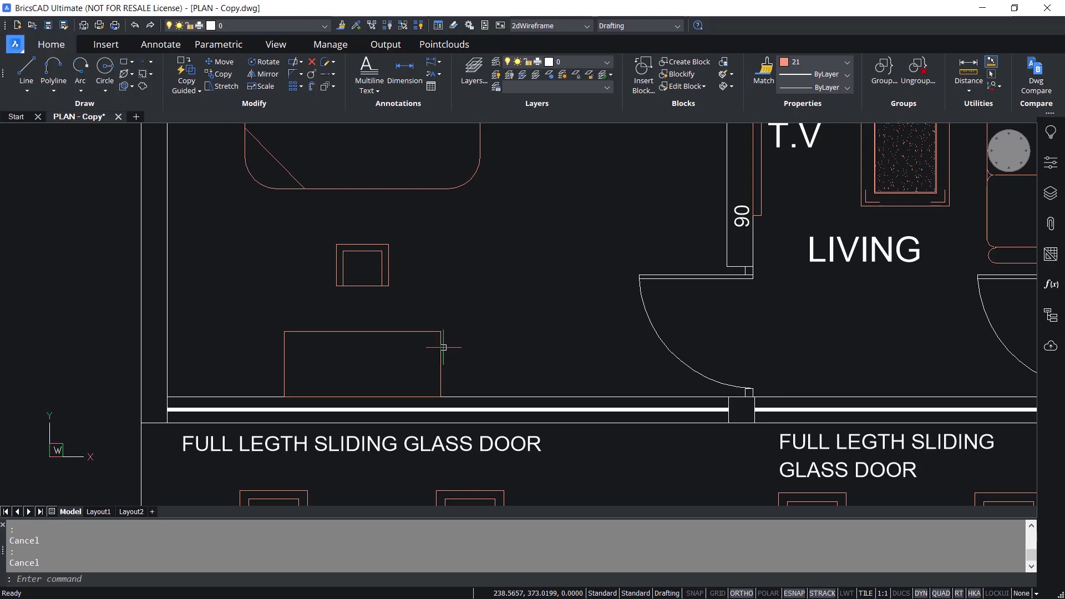
{"action": "mouse_move", "coordinate": [395, 329]}
{"action": "key", "text": "ctrl"}
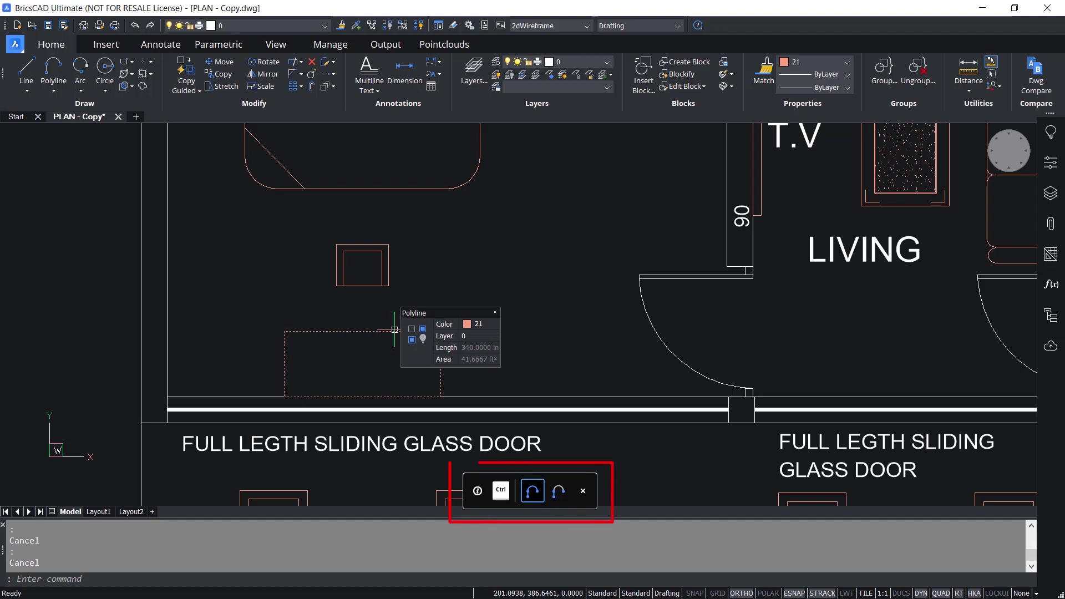
{"action": "key", "text": "ctrl"}
{"action": "key", "text": "ctrl"}
{"action": "key", "text": "ctrl"}
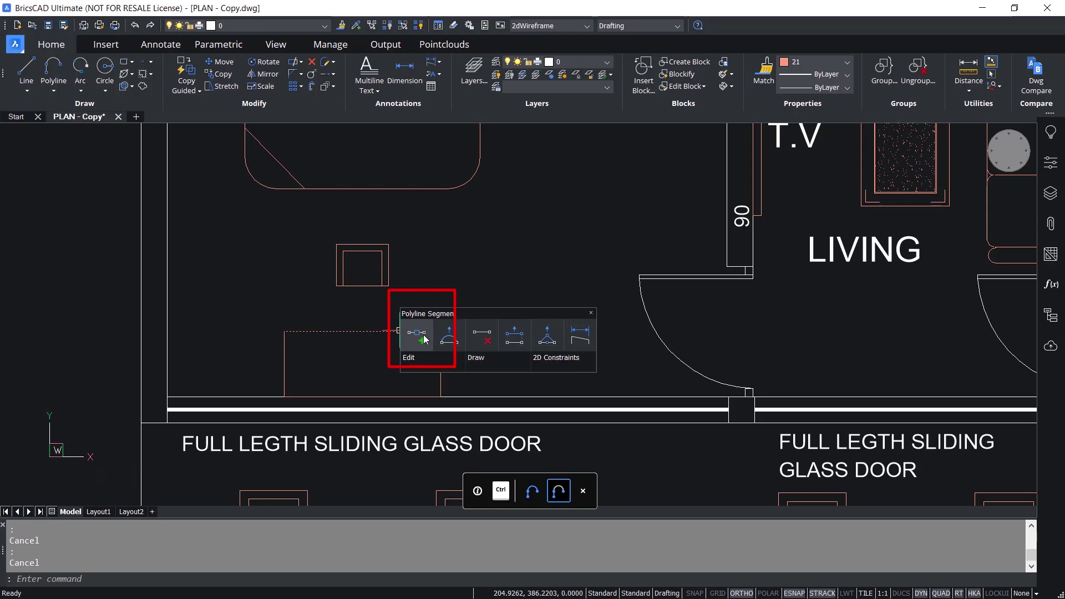
{"action": "left_click", "coordinate": [423, 338]}
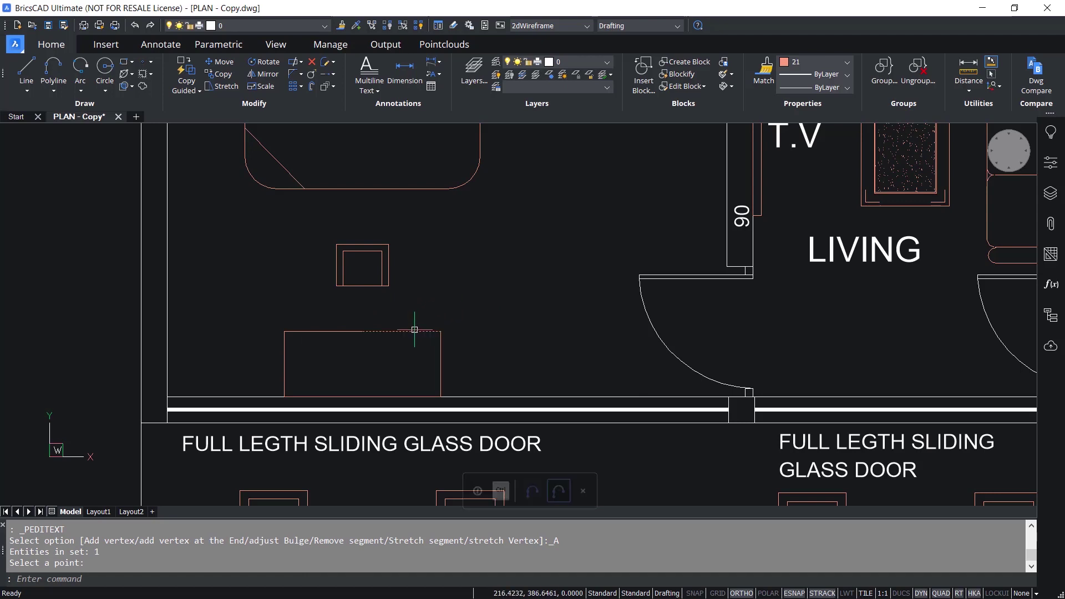
Step: Adjust the bulge of the right half of the table's upper edge into an outward arc
{"action": "mouse_move", "coordinate": [434, 336]}
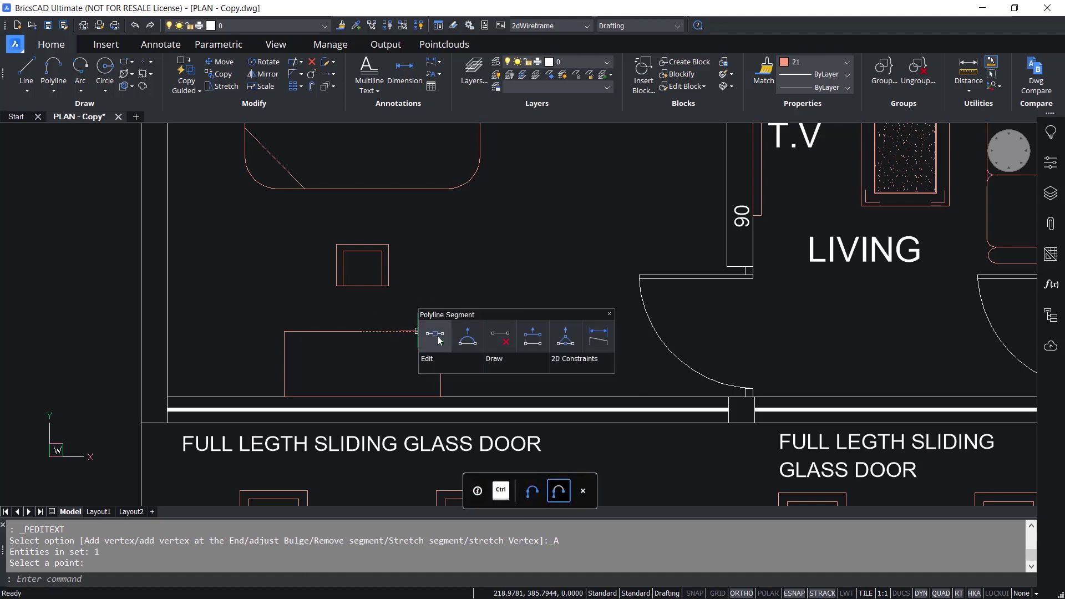
{"action": "left_click", "coordinate": [473, 341]}
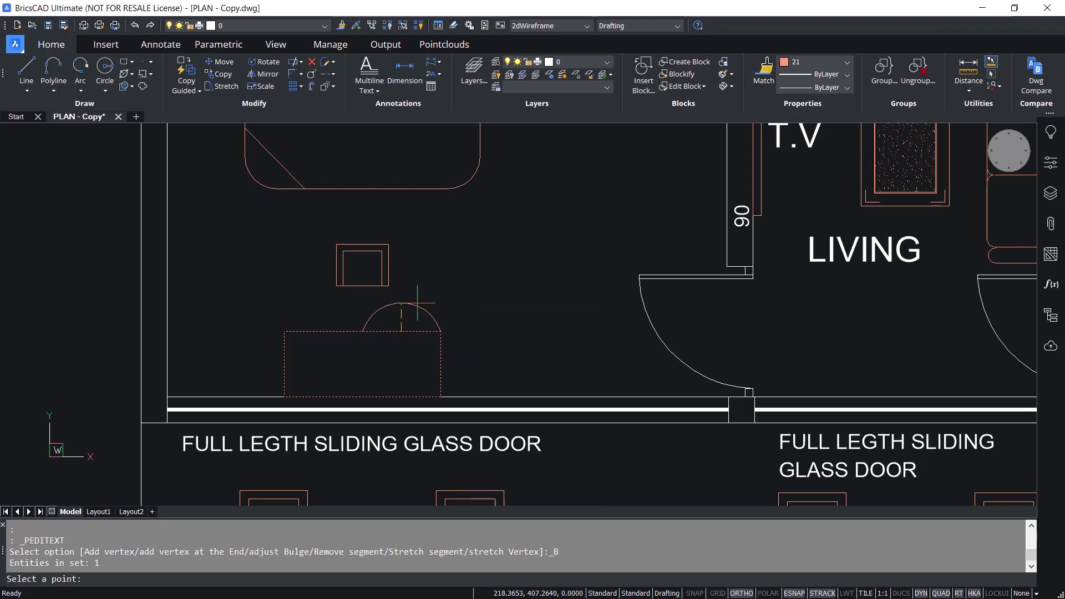
{"action": "left_click", "coordinate": [416, 303]}
{"action": "key", "text": "Escape"}
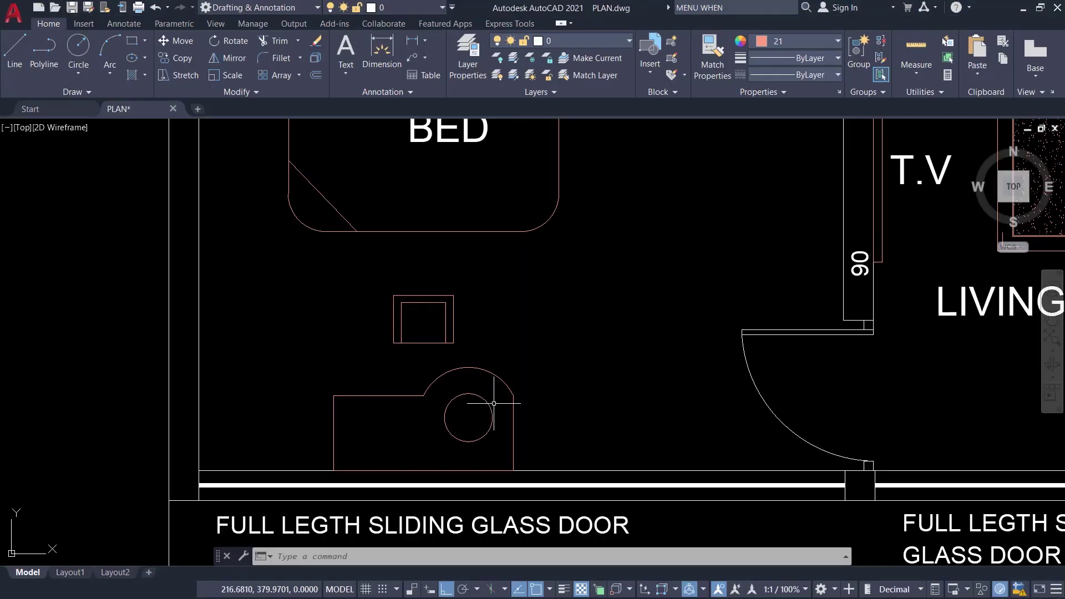
Step: In BricsCAD, change the colour of the circle on the writing table to Red and check its layer options
{"action": "mouse_move", "coordinate": [487, 405]}
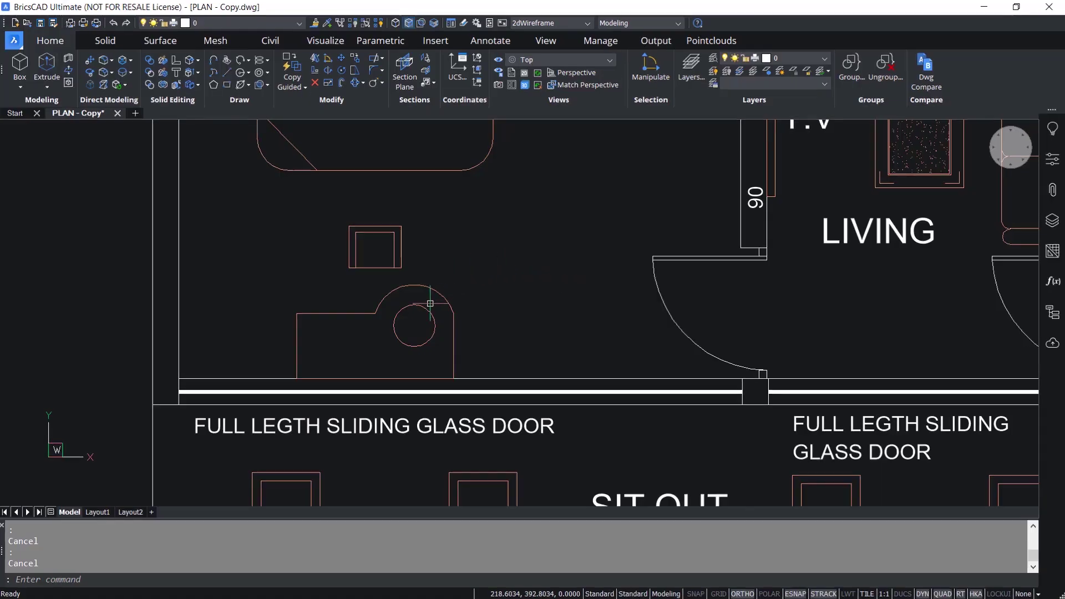
{"action": "mouse_move", "coordinate": [429, 308]}
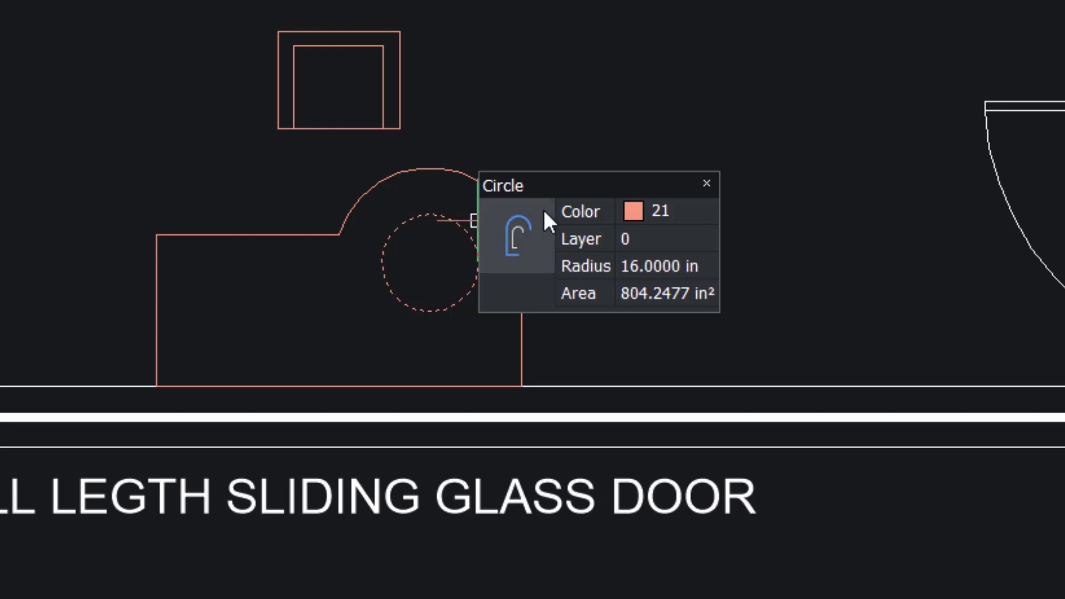
{"action": "left_click", "coordinate": [674, 213]}
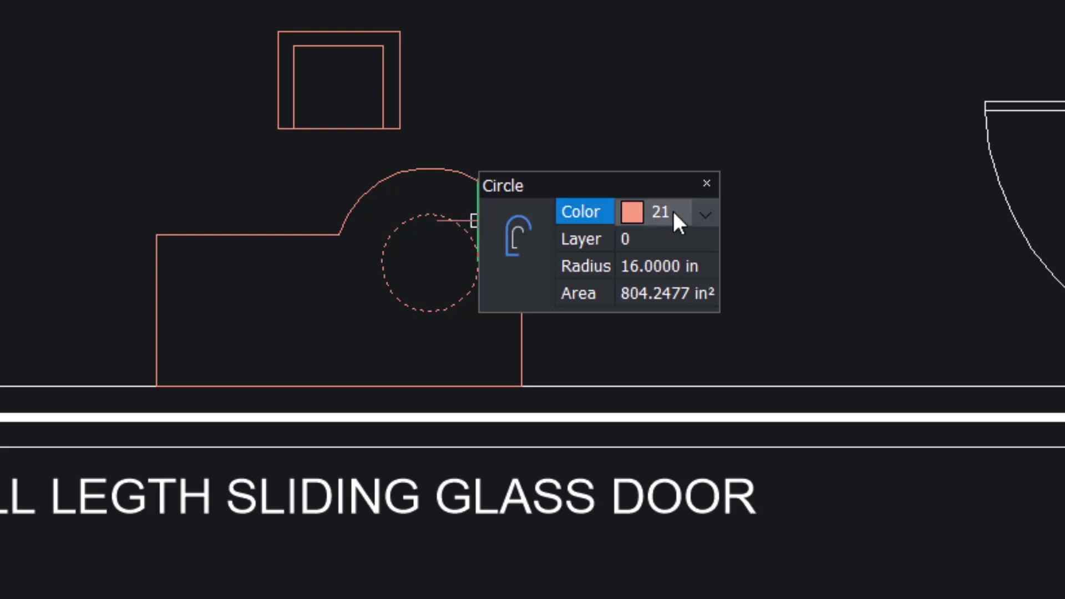
{"action": "left_click", "coordinate": [674, 213]}
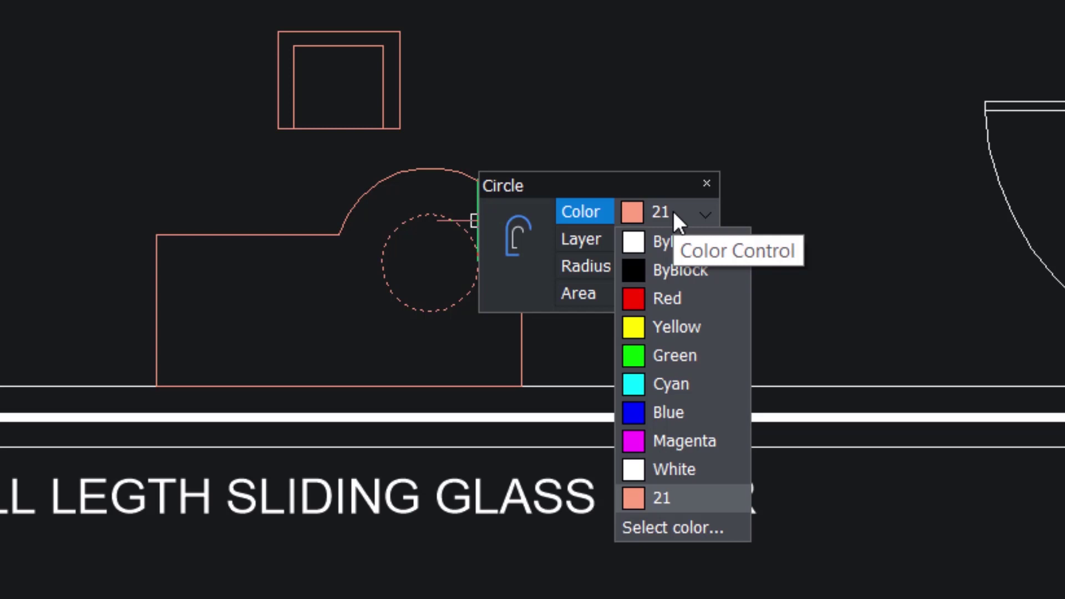
{"action": "left_click", "coordinate": [664, 302]}
{"action": "left_click", "coordinate": [659, 239]}
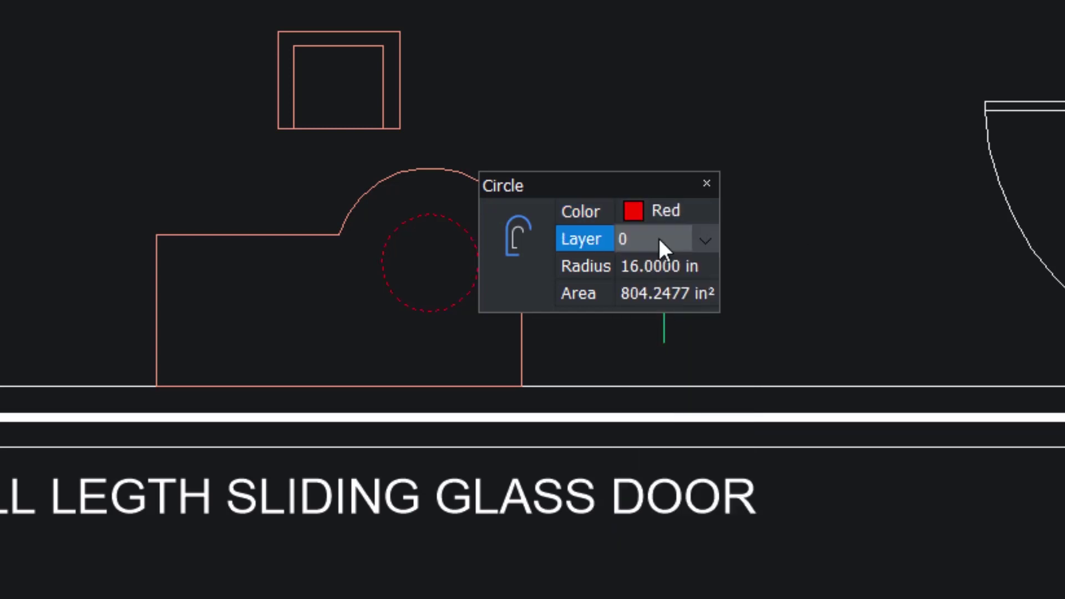
{"action": "left_click", "coordinate": [659, 239]}
{"action": "left_click", "coordinate": [658, 238]}
Step: Set the radius of the circle on the table to 20 in
{"action": "left_click", "coordinate": [657, 266]}
{"action": "left_click_drag", "start_coordinate": [645, 268], "coordinate": [556, 269]}
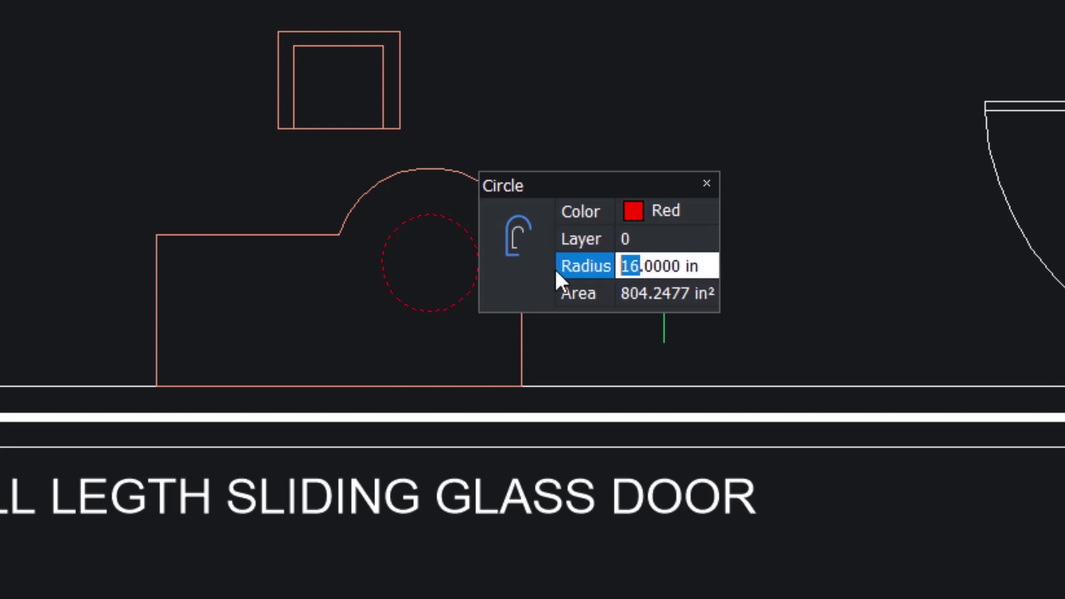
{"action": "type", "text": "20"}
{"action": "key", "text": "Return"}
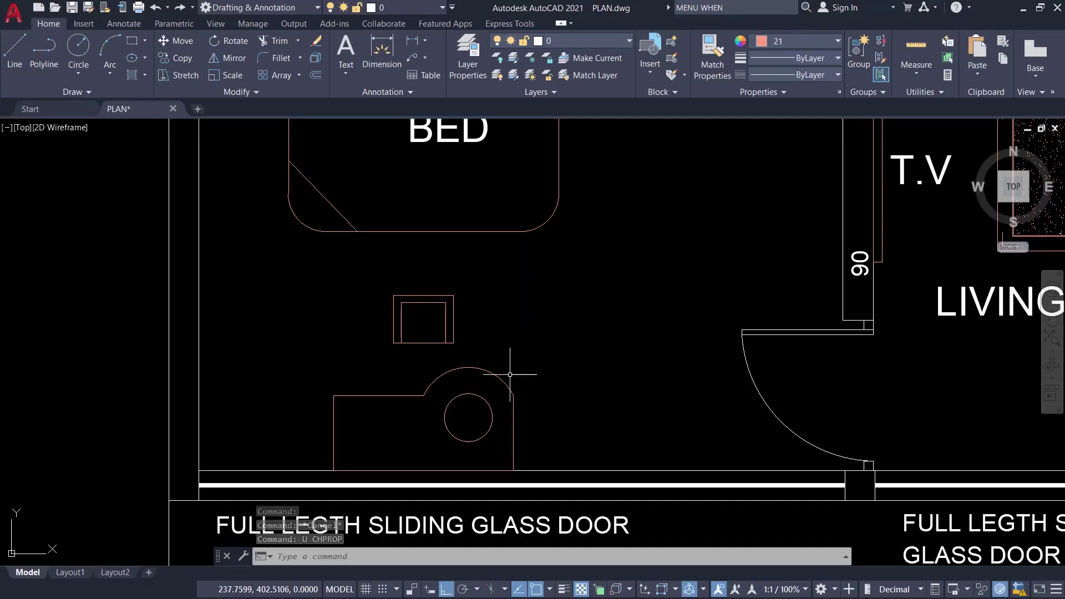
Step: Switch to AutoCAD, change the table circle's colour to Red, and check the layer list for it
{"action": "left_click", "coordinate": [482, 399]}
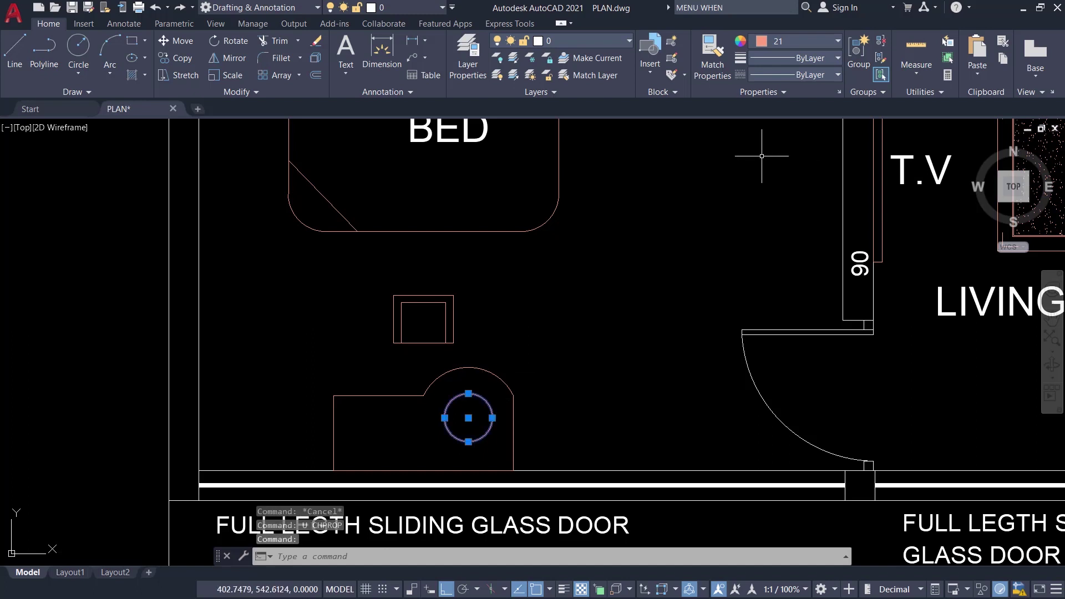
{"action": "left_click", "coordinate": [798, 41]}
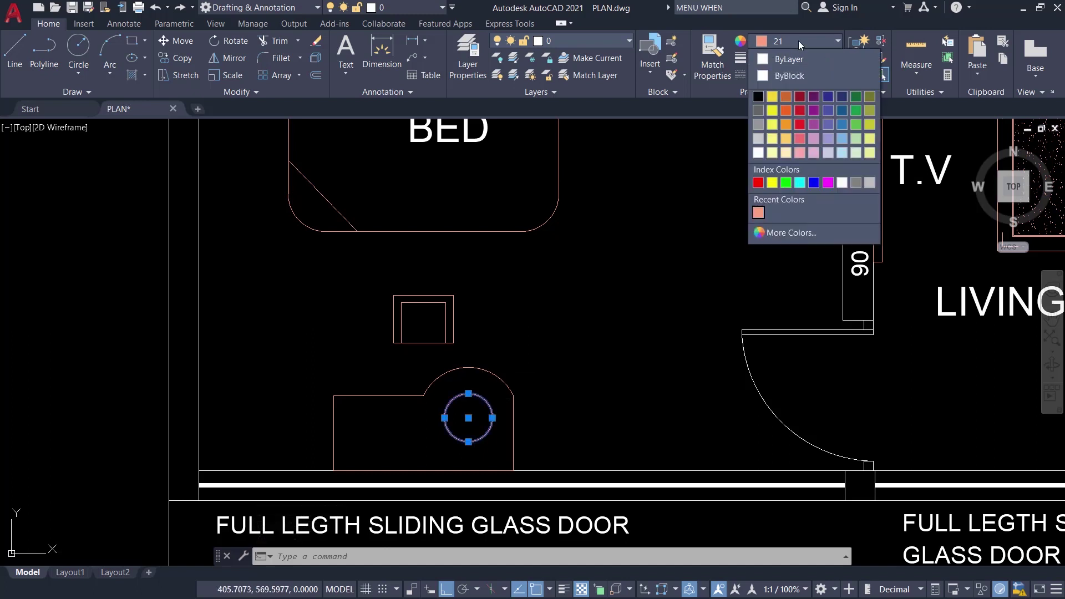
{"action": "left_click", "coordinate": [758, 182]}
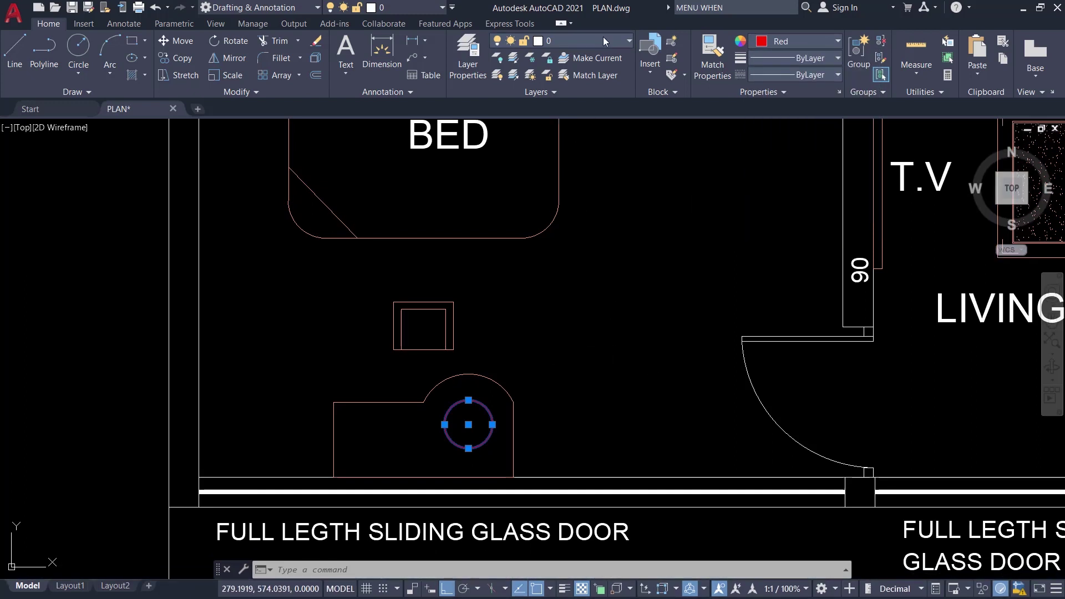
{"action": "left_click", "coordinate": [603, 39]}
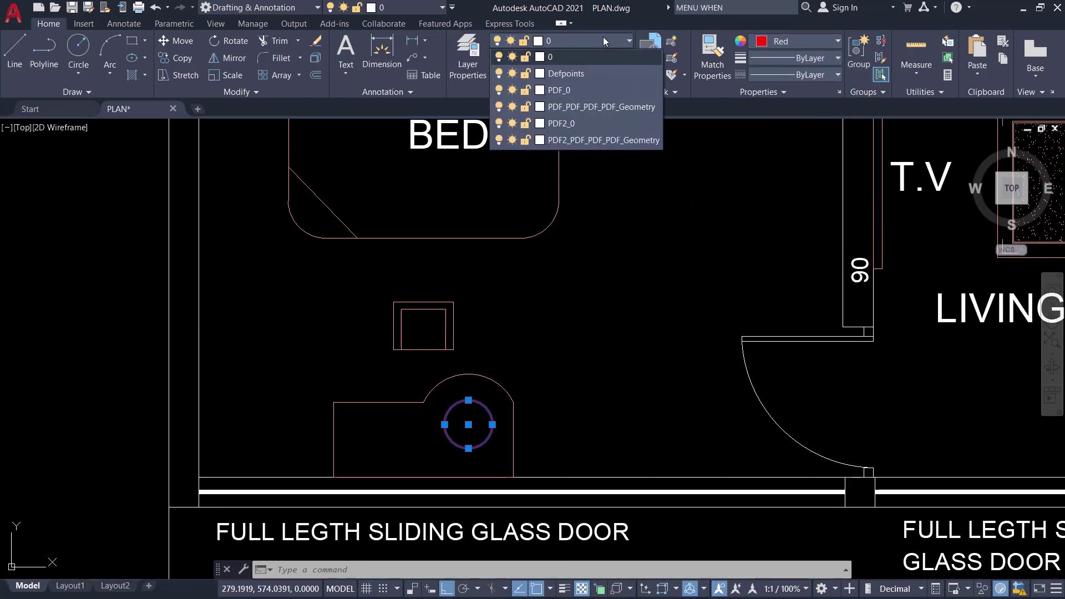
{"action": "left_click", "coordinate": [603, 40]}
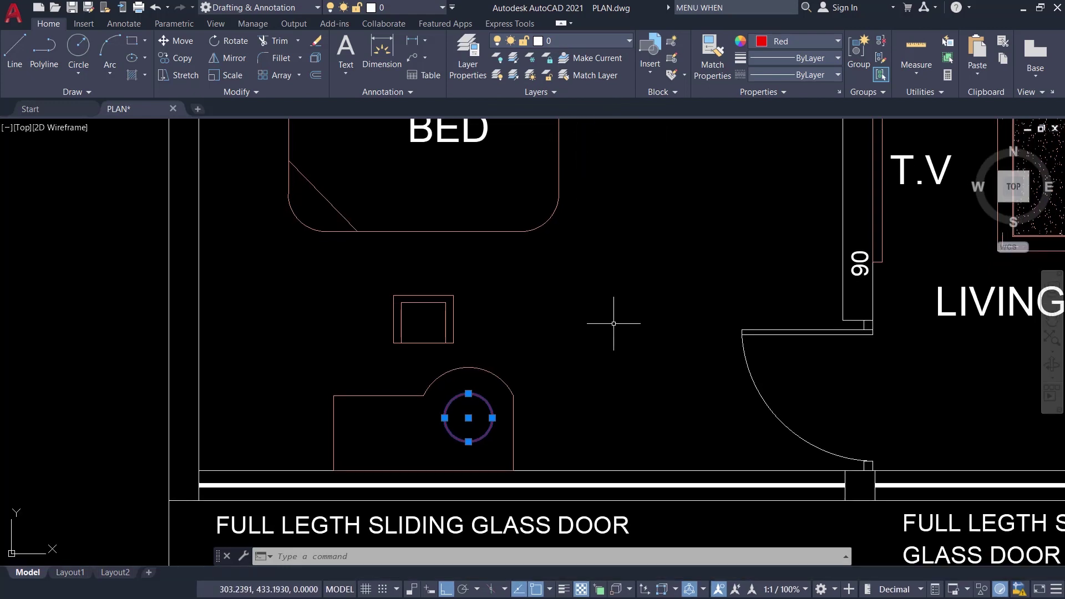
{"action": "key", "text": "Escape"}
{"action": "scroll", "coordinate": [613, 324], "scroll_direction": "up", "scroll_amount": 2}
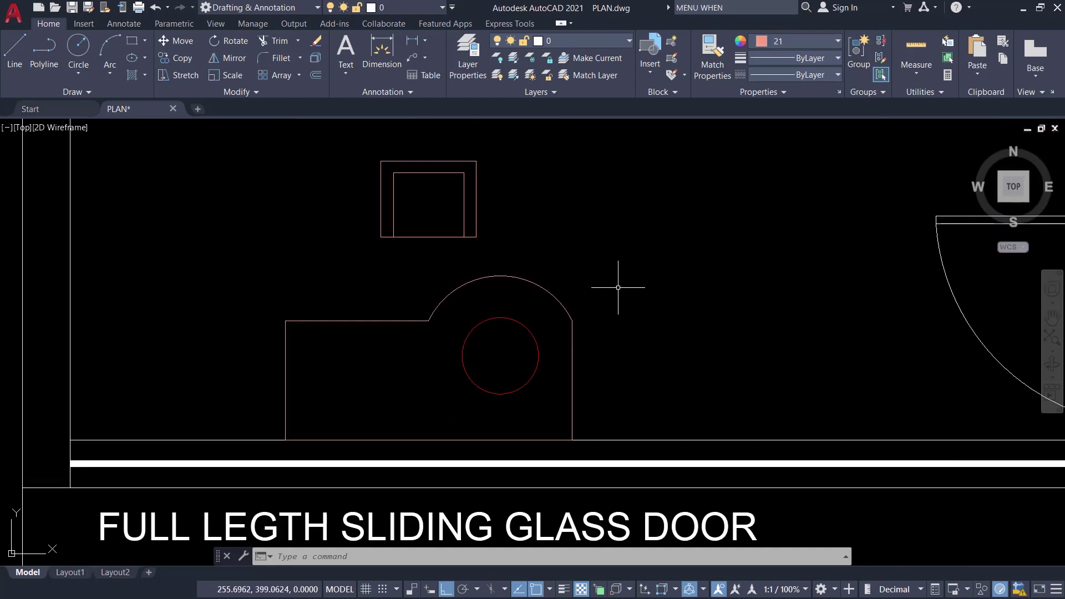
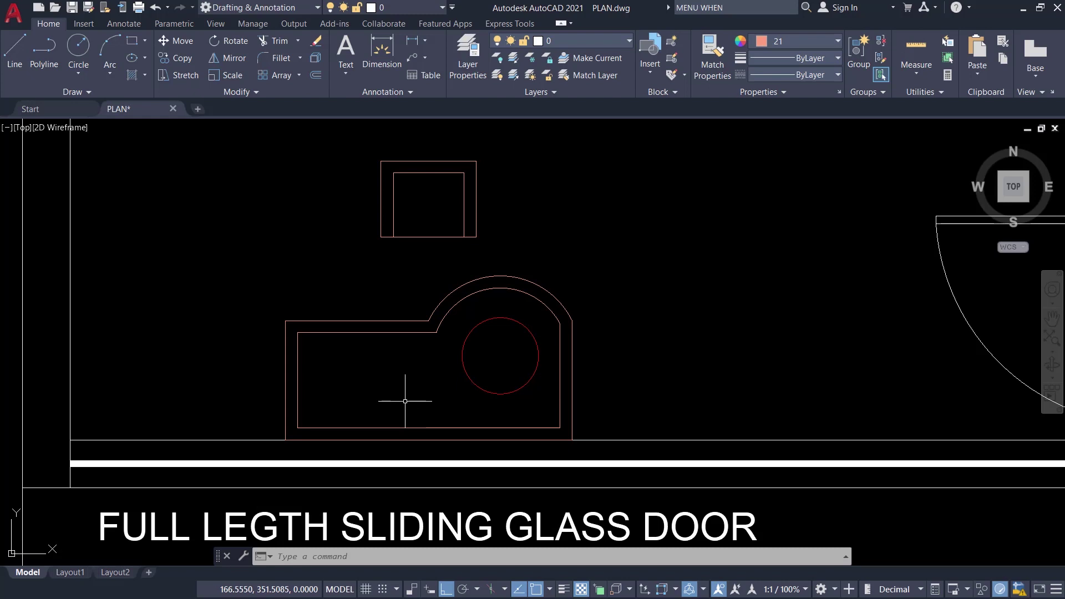
Step: Hatch the area between the table's inner outline and the red circle with a hatch scale of 10
{"action": "type", "text": "h"}
{"action": "key", "text": "Return"}
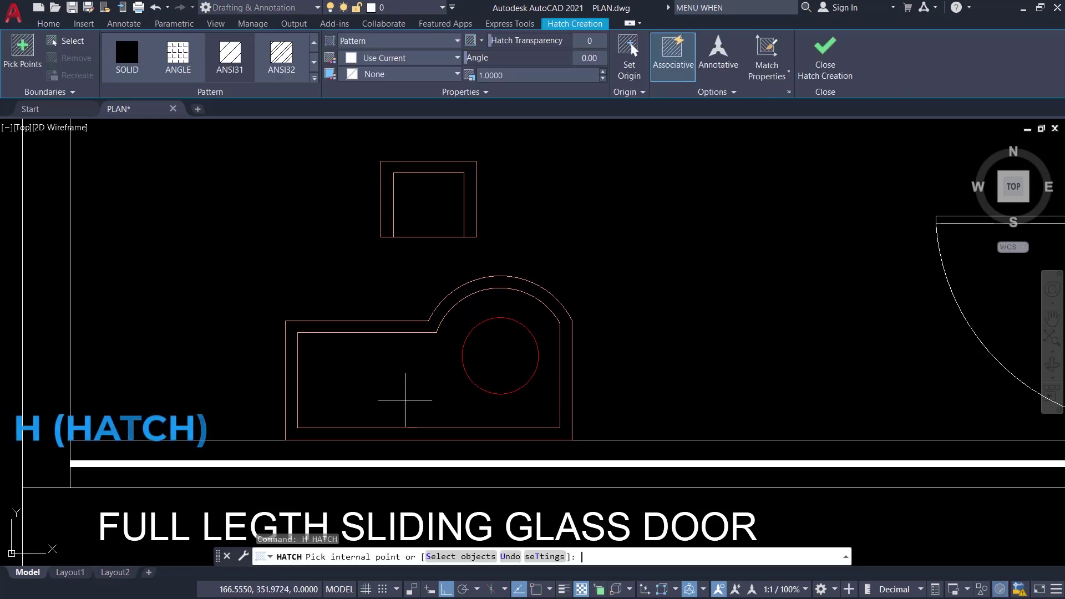
{"action": "left_click", "coordinate": [409, 377]}
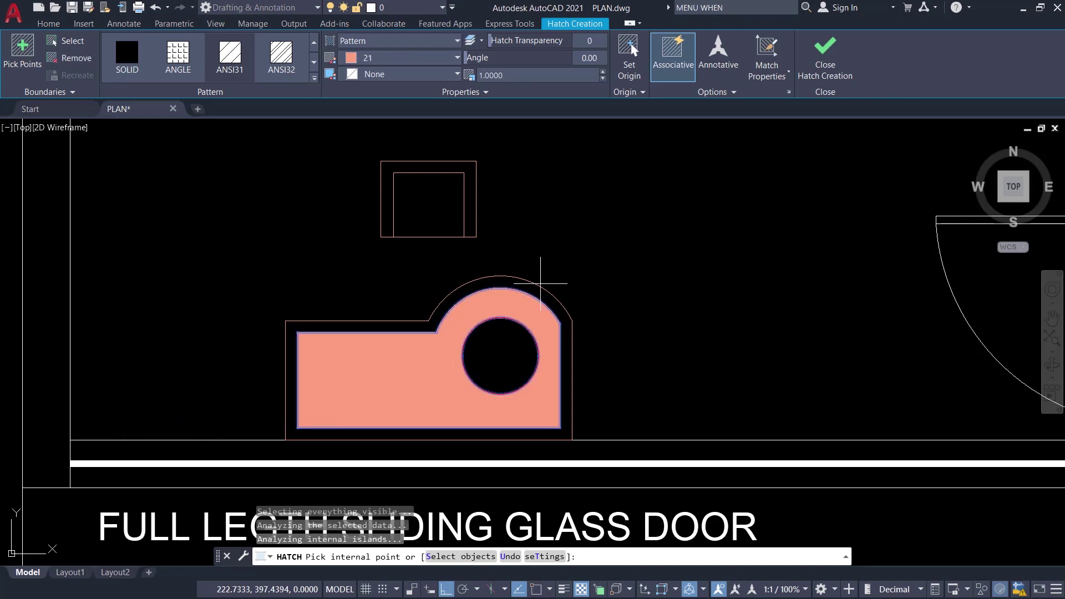
{"action": "left_click", "coordinate": [515, 76]}
{"action": "type", "text": "10"}
{"action": "key", "text": "Return"}
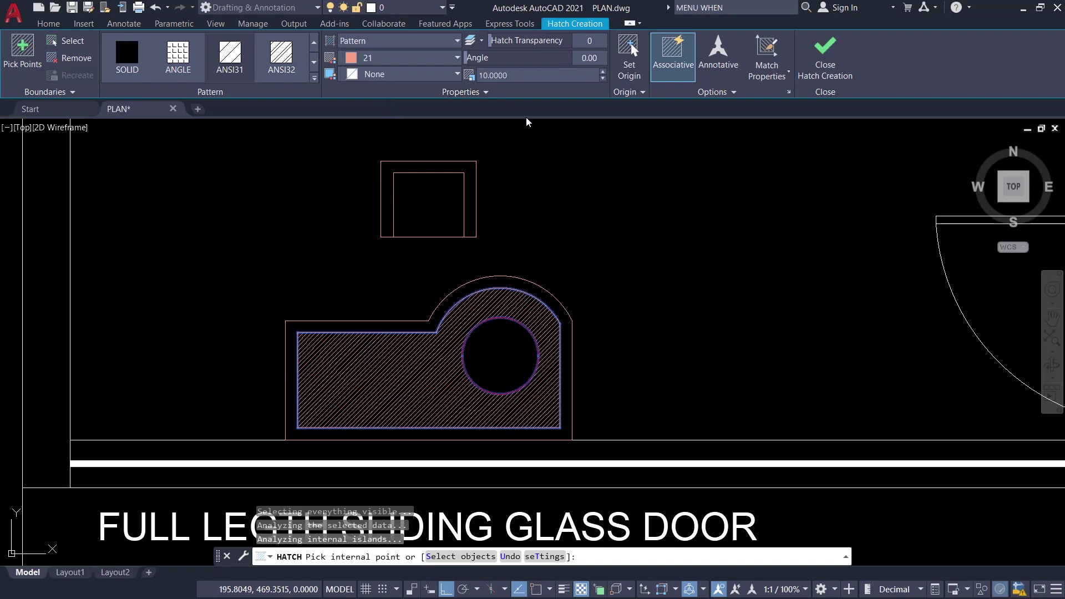
{"action": "left_click", "coordinate": [821, 69]}
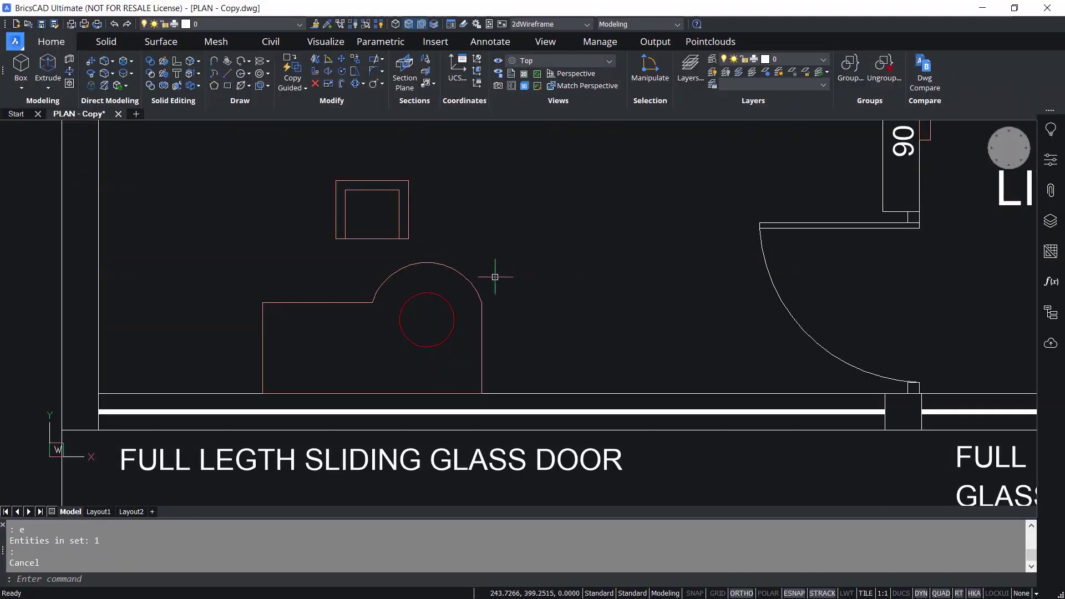
Step: In BricsCAD, offset the writing table's outline inward by 5
{"action": "mouse_move", "coordinate": [472, 282]}
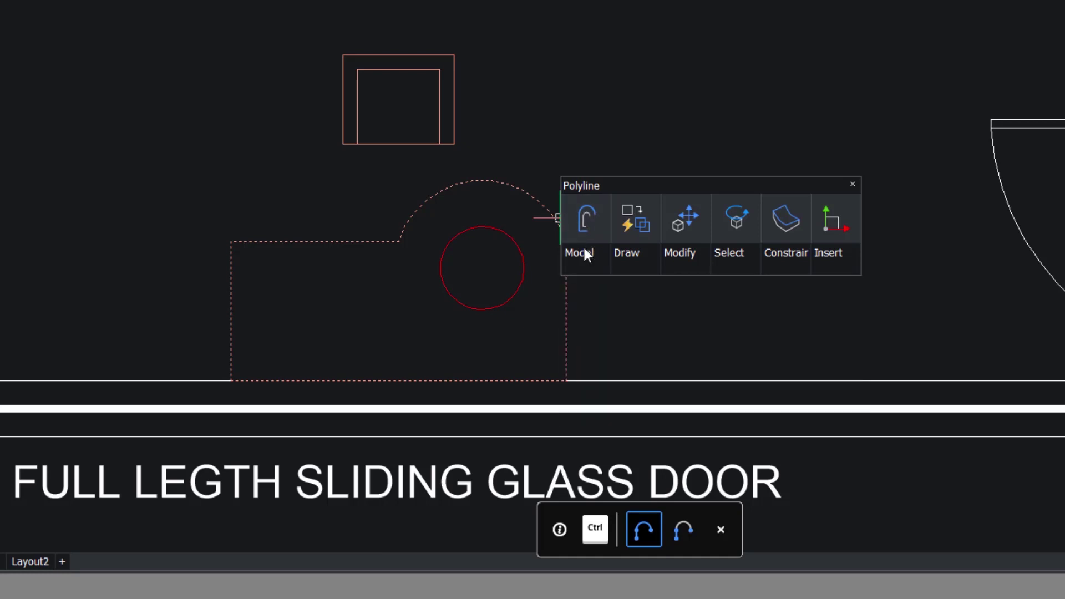
{"action": "mouse_move", "coordinate": [676, 248]}
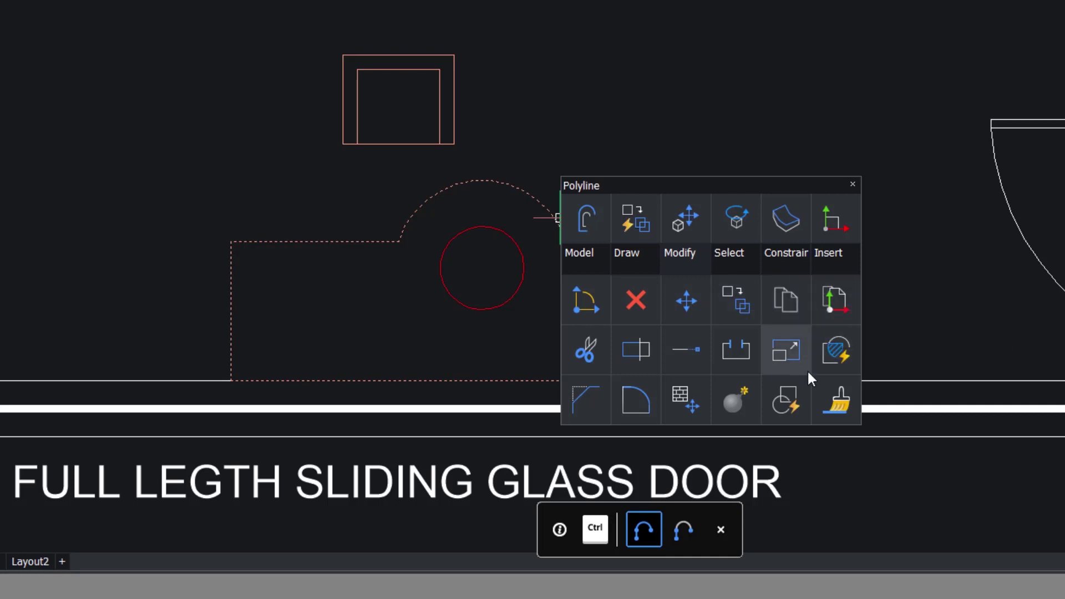
{"action": "mouse_move", "coordinate": [624, 269]}
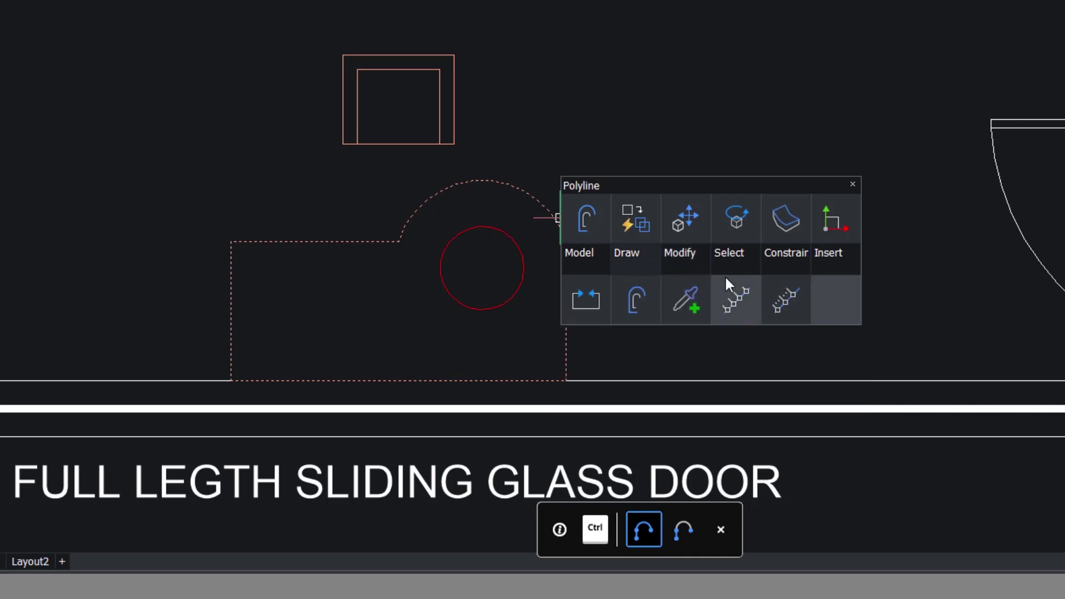
{"action": "left_click", "coordinate": [641, 303]}
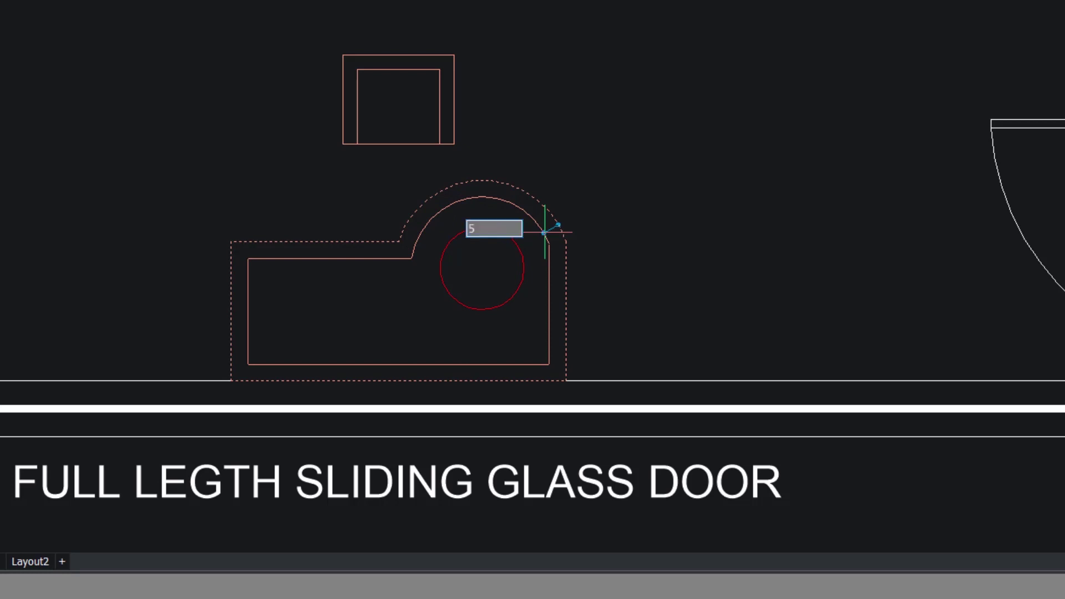
{"action": "left_click", "coordinate": [544, 232]}
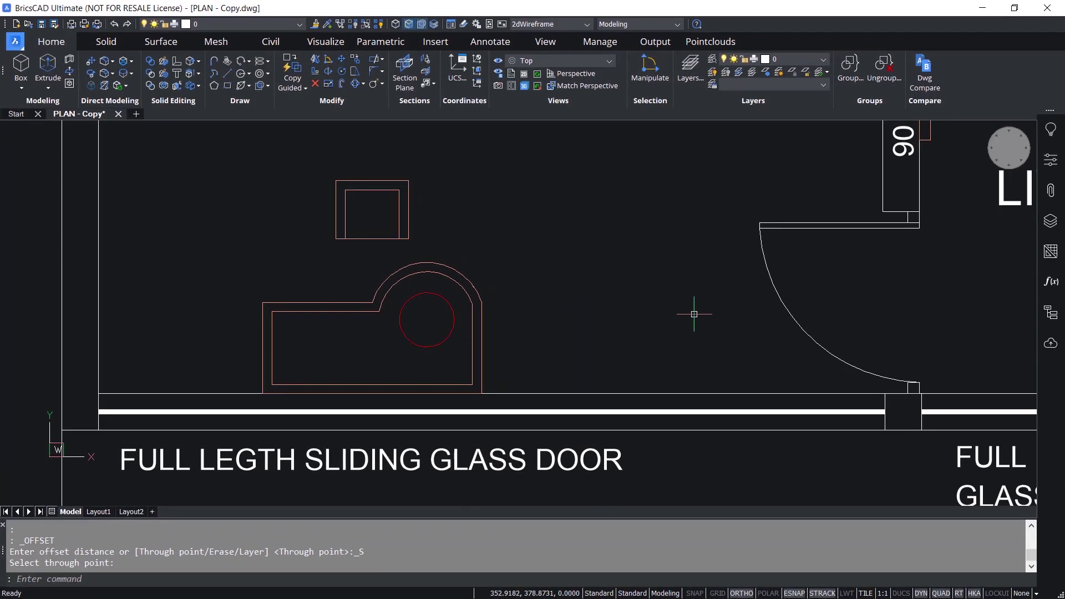
Step: Use boundary detection to hatch the area between the table's inner outline and the circle
{"action": "mouse_move", "coordinate": [338, 346]}
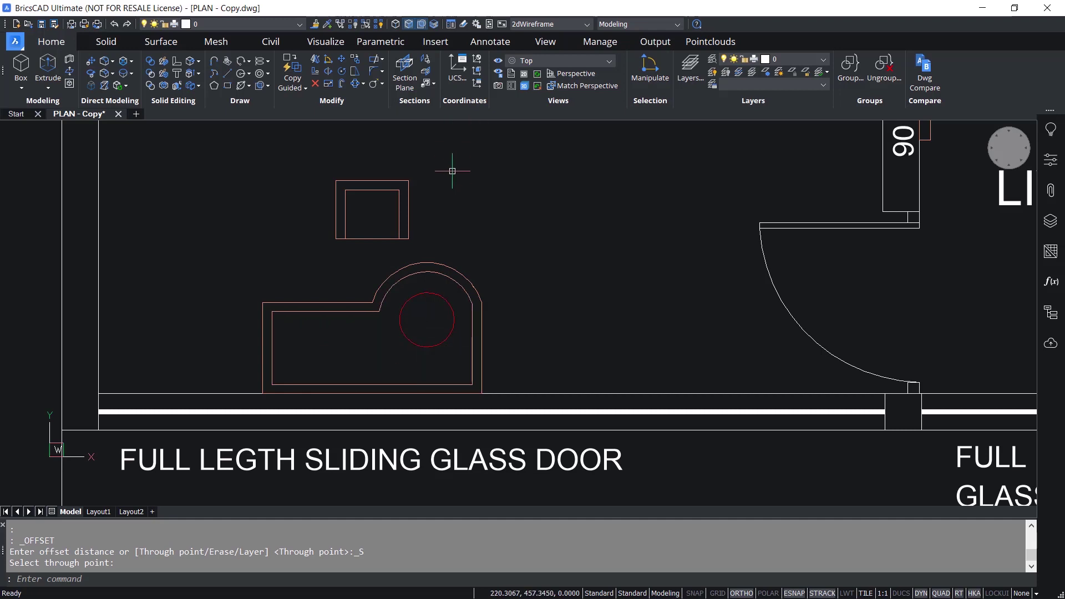
{"action": "left_click", "coordinate": [411, 26]}
{"action": "mouse_move", "coordinate": [373, 345]}
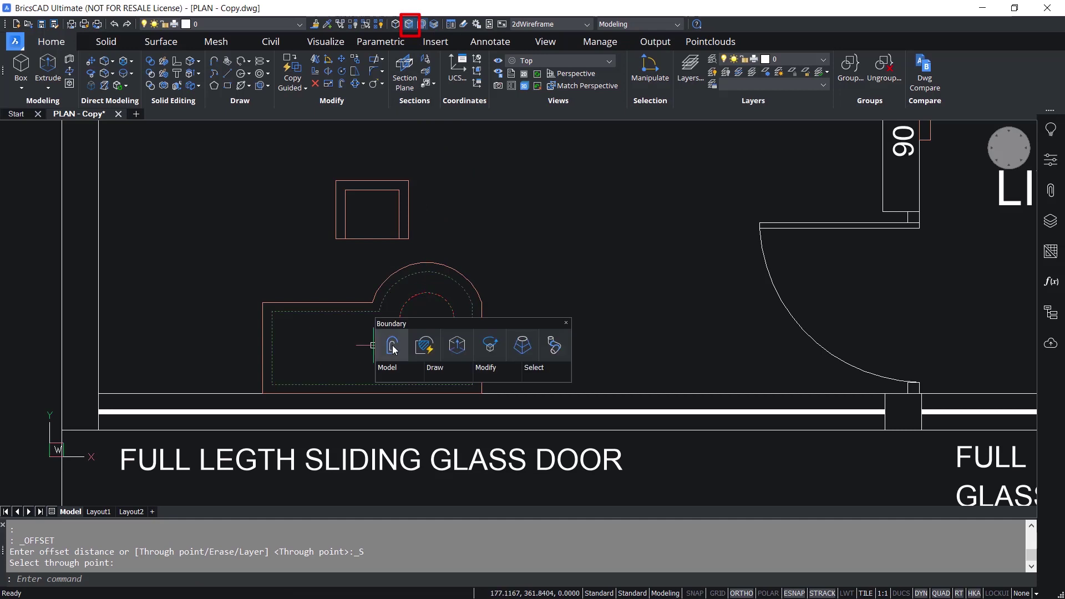
{"action": "mouse_move", "coordinate": [438, 371]}
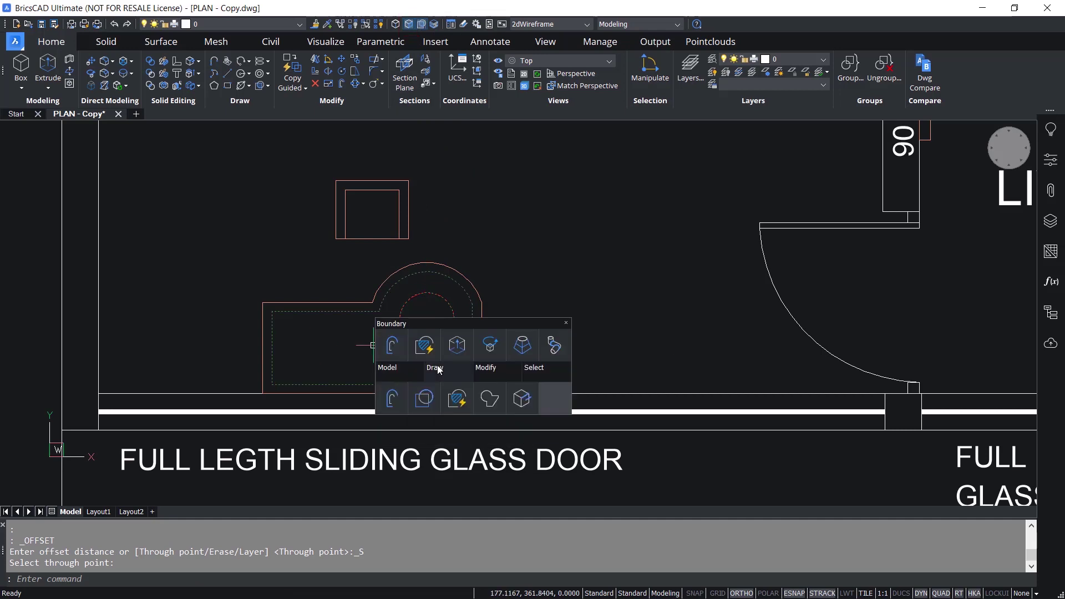
{"action": "left_click", "coordinate": [456, 397]}
{"action": "key", "text": "Escape"}
{"action": "key", "text": "Escape"}
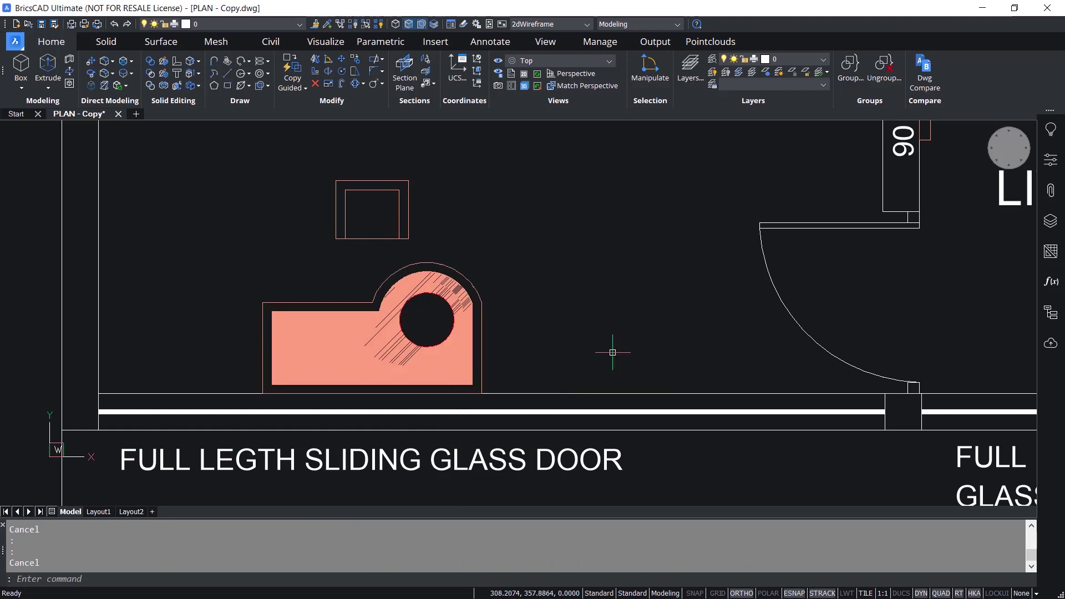
Step: Set the pattern scale of the table hatch to 10
{"action": "left_click", "coordinate": [461, 351]}
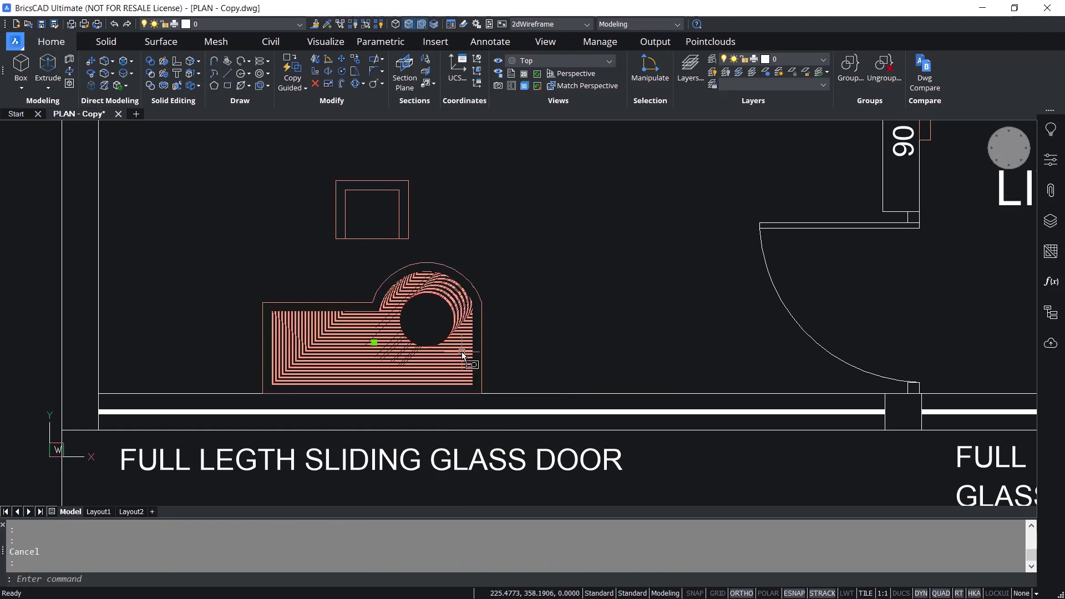
{"action": "left_click", "coordinate": [1050, 161]}
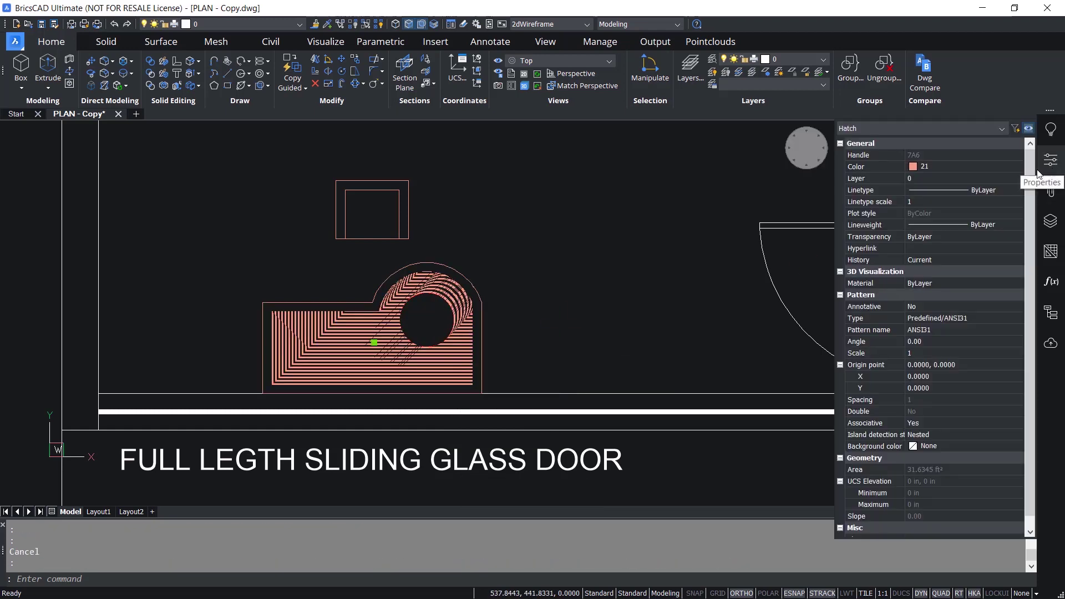
{"action": "left_click", "coordinate": [925, 354]}
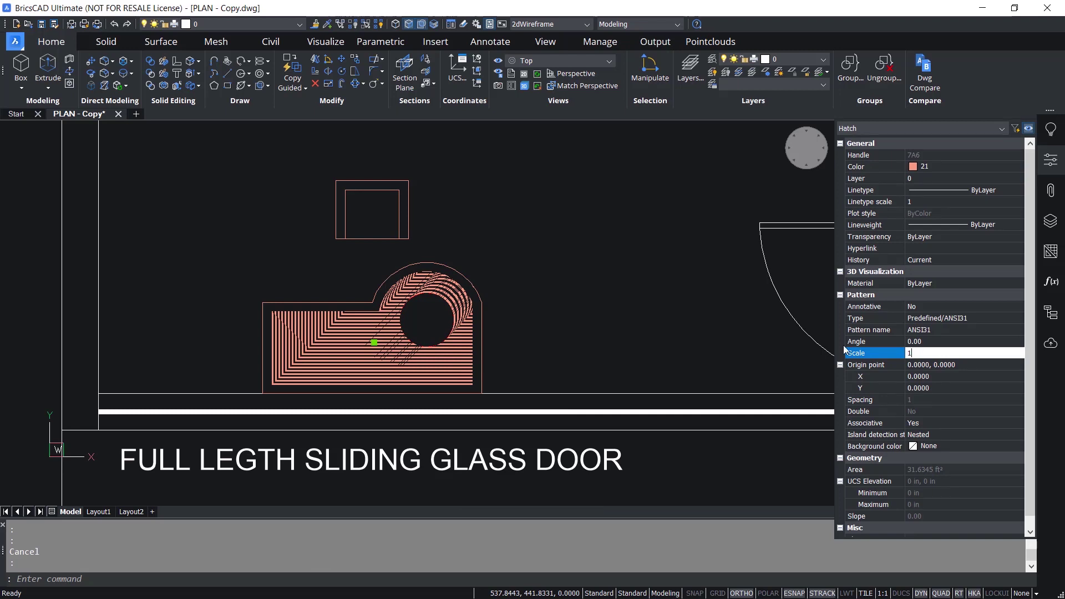
{"action": "type", "text": "0"}
{"action": "key", "text": "Return"}
{"action": "key", "text": "Escape"}
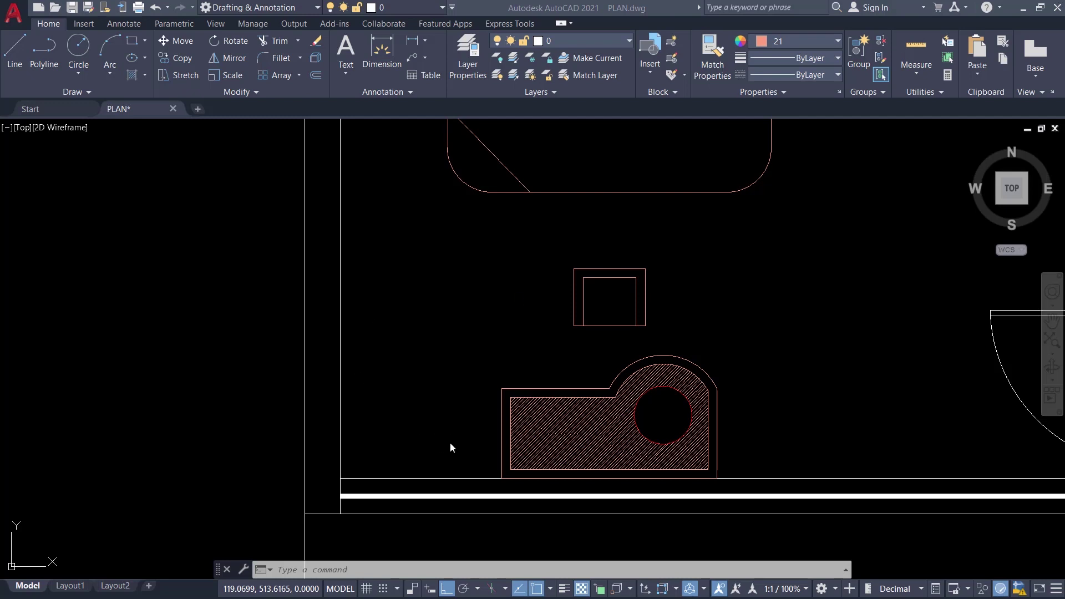
Step: Switch to AutoCAD, and with Ortho off, move the chair from above the table to the free space left of it
{"action": "left_click", "coordinate": [183, 48]}
{"action": "left_click", "coordinate": [547, 245]}
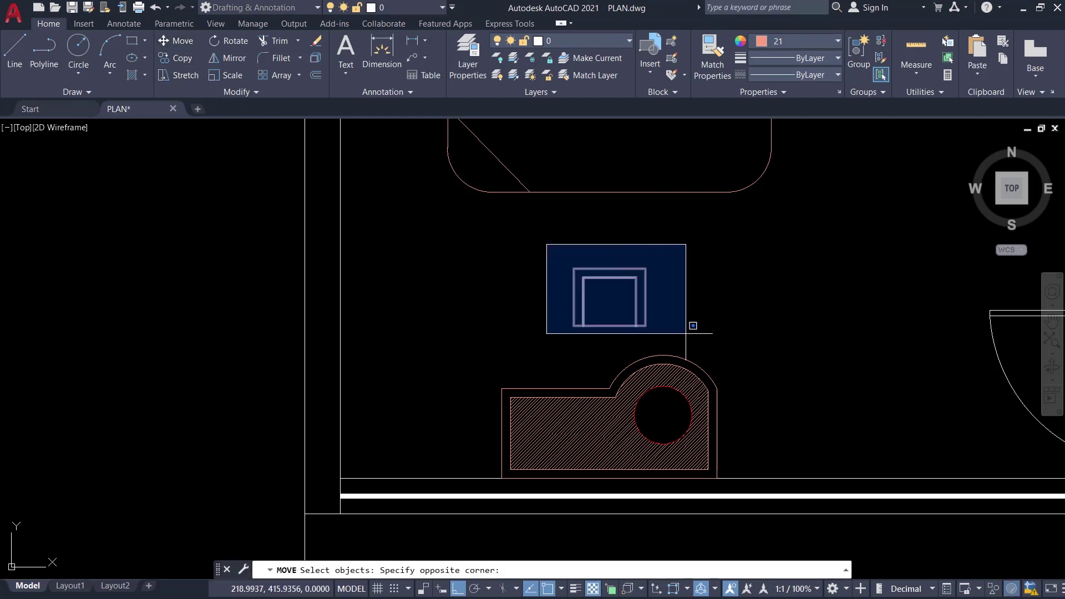
{"action": "left_click", "coordinate": [690, 329]}
{"action": "key", "text": "Return"}
{"action": "left_click", "coordinate": [608, 302]}
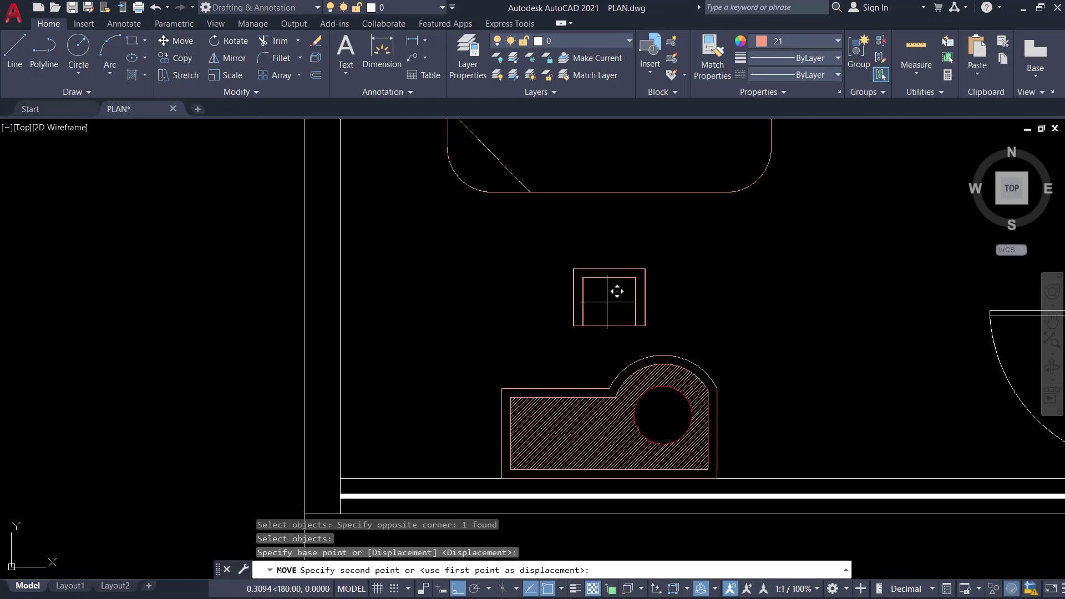
{"action": "key", "text": "F8"}
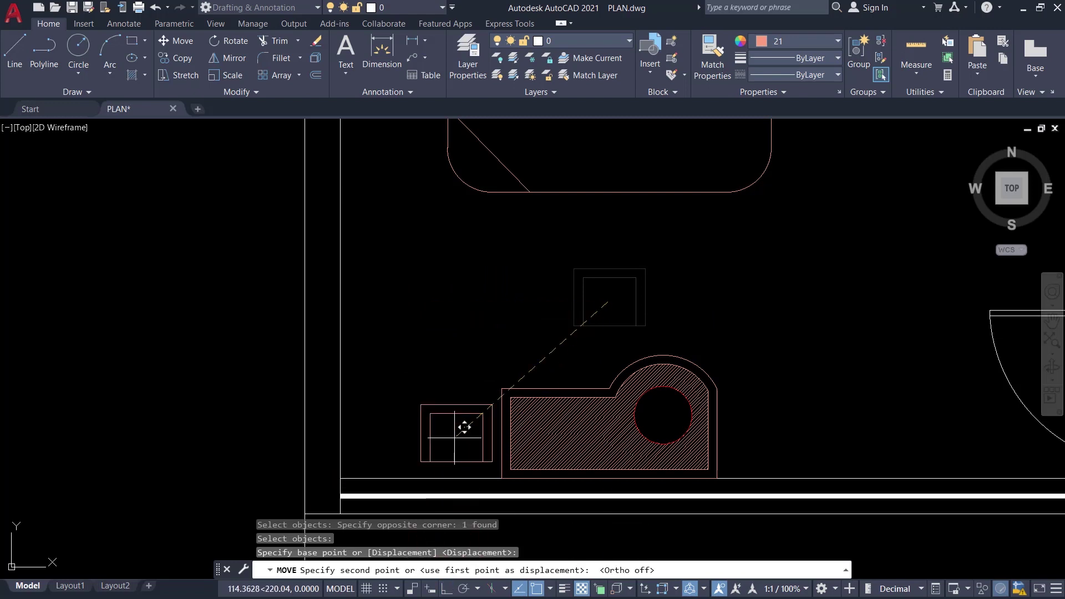
{"action": "left_click", "coordinate": [444, 421]}
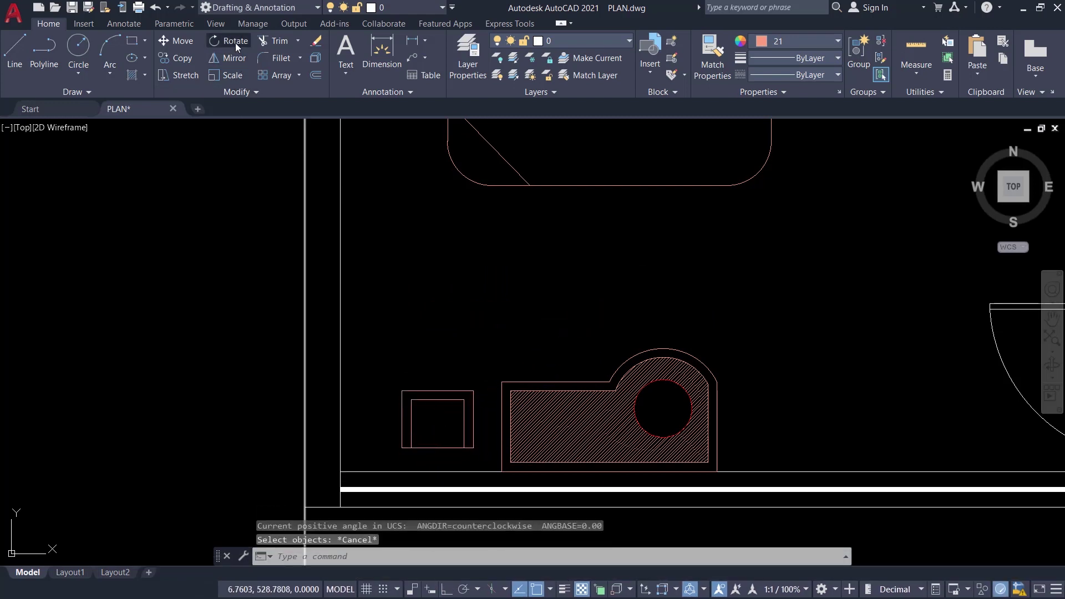
Step: Rotate the chair left of the table by 90° about its centre, with Ortho on
{"action": "left_click", "coordinate": [236, 43]}
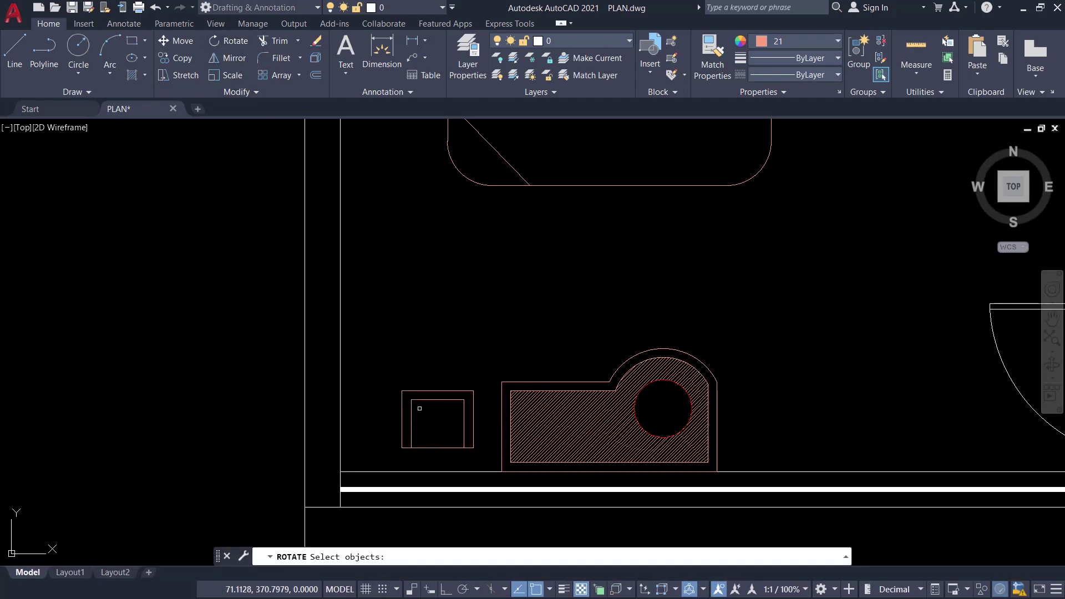
{"action": "left_click", "coordinate": [368, 377]}
{"action": "left_click", "coordinate": [489, 452]}
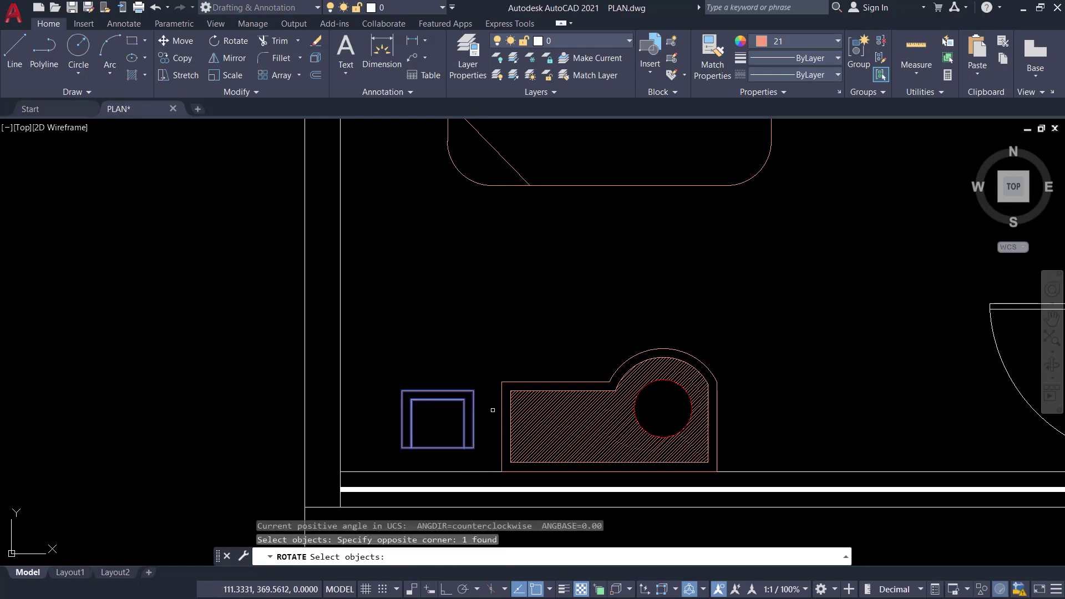
{"action": "key", "text": "Return"}
{"action": "left_click", "coordinate": [437, 420]}
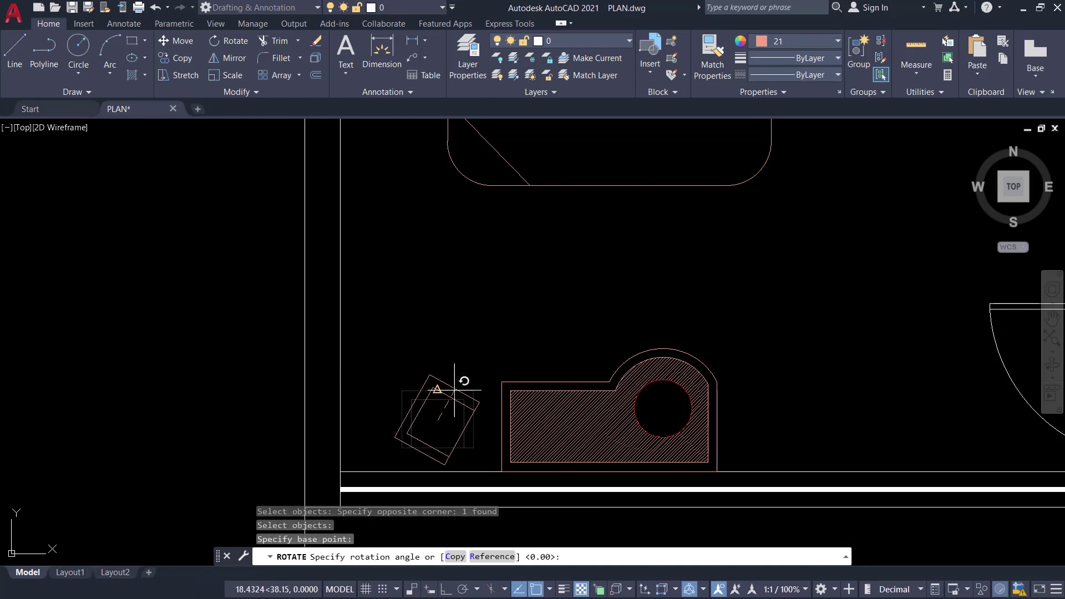
{"action": "left_click", "coordinate": [447, 590]}
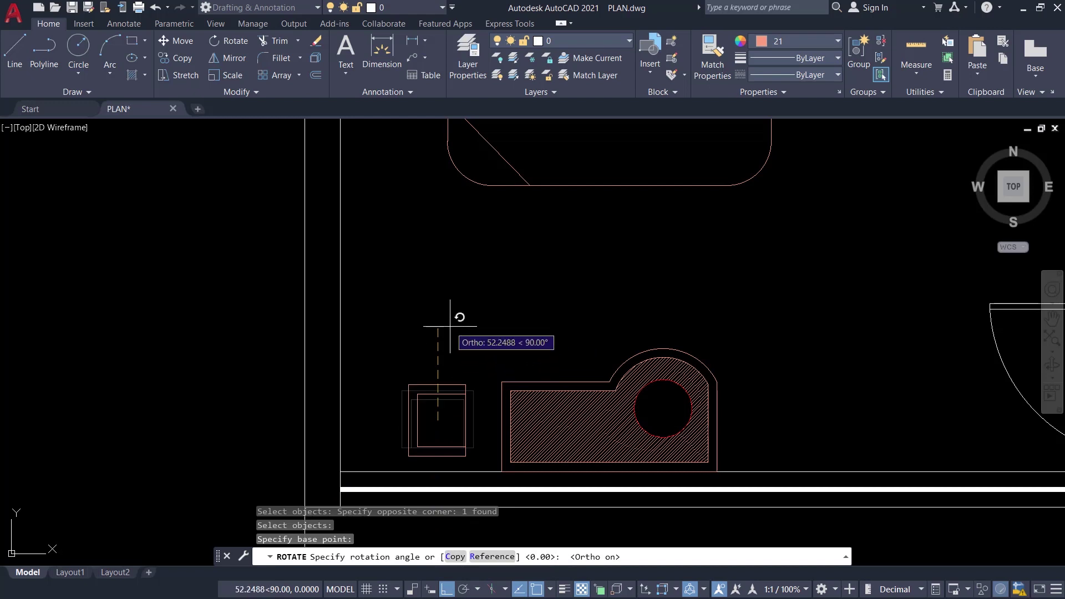
{"action": "left_click", "coordinate": [450, 330]}
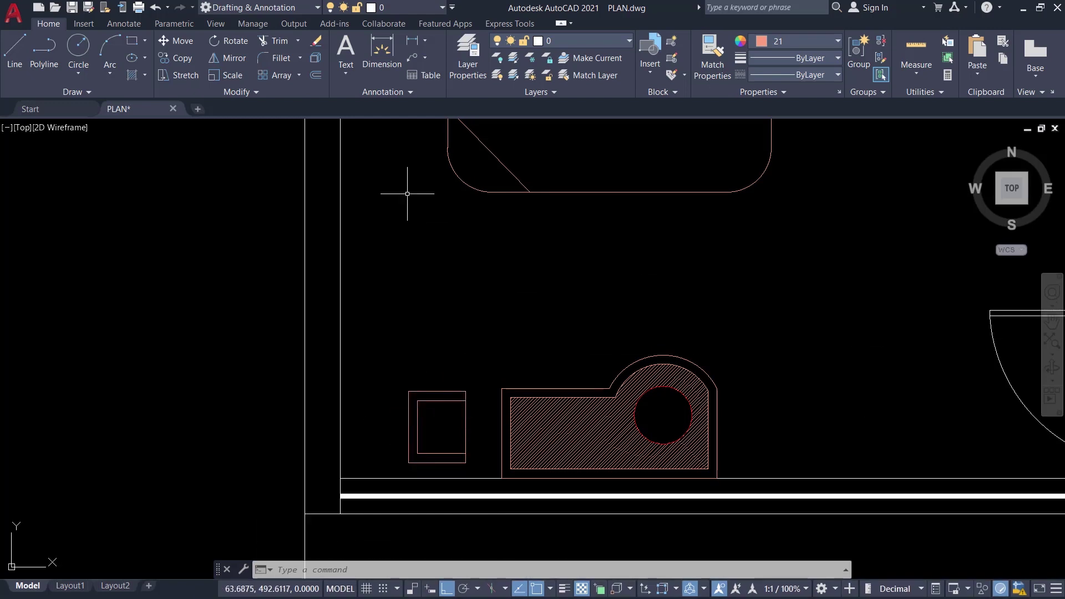
Step: Mirror the chair across a vertical line through the midpoint of the table's bottom edge, keeping the original
{"action": "left_click", "coordinate": [229, 59]}
{"action": "left_click", "coordinate": [366, 355]}
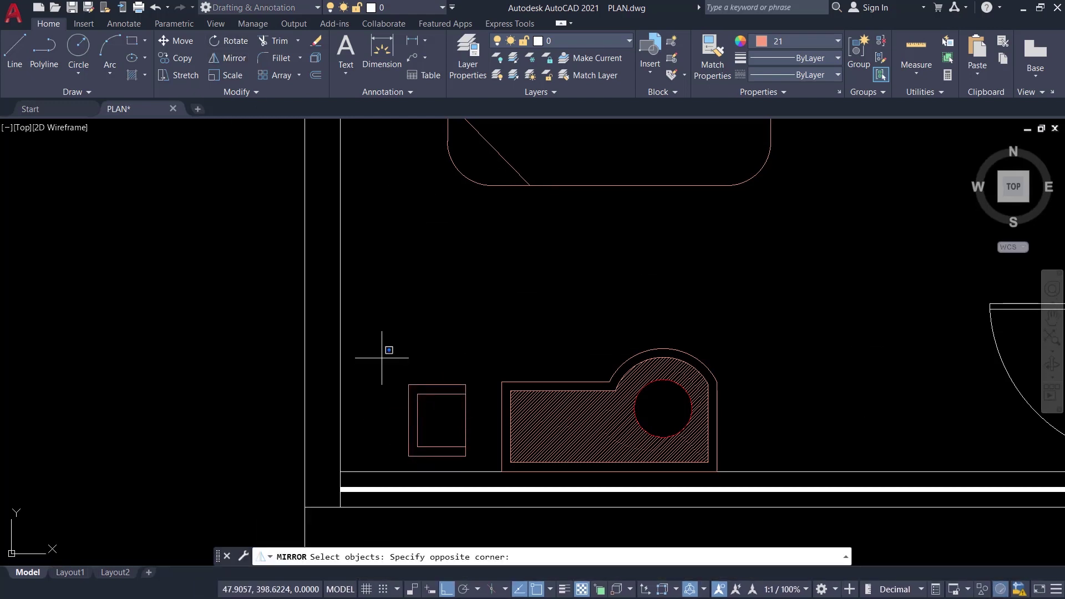
{"action": "left_click", "coordinate": [485, 465]}
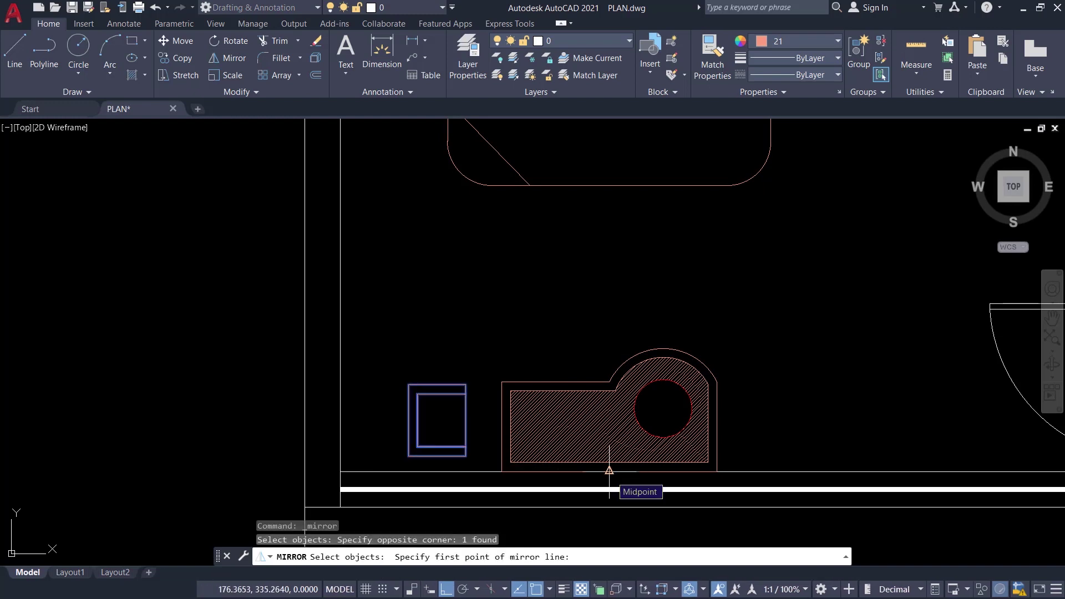
{"action": "left_click", "coordinate": [609, 470]}
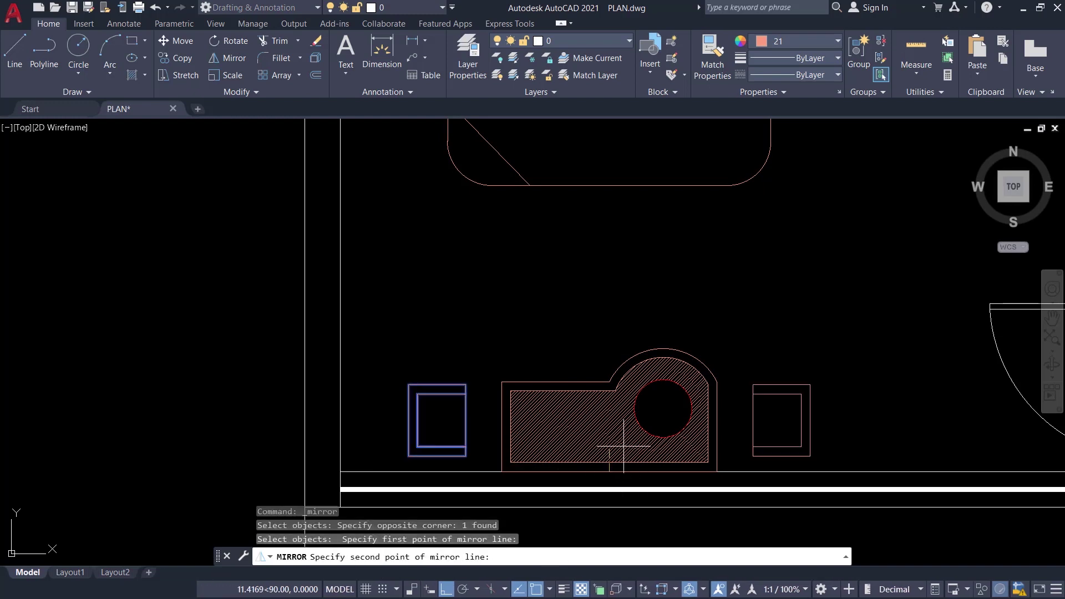
{"action": "left_click", "coordinate": [613, 286]}
{"action": "key", "text": "Return"}
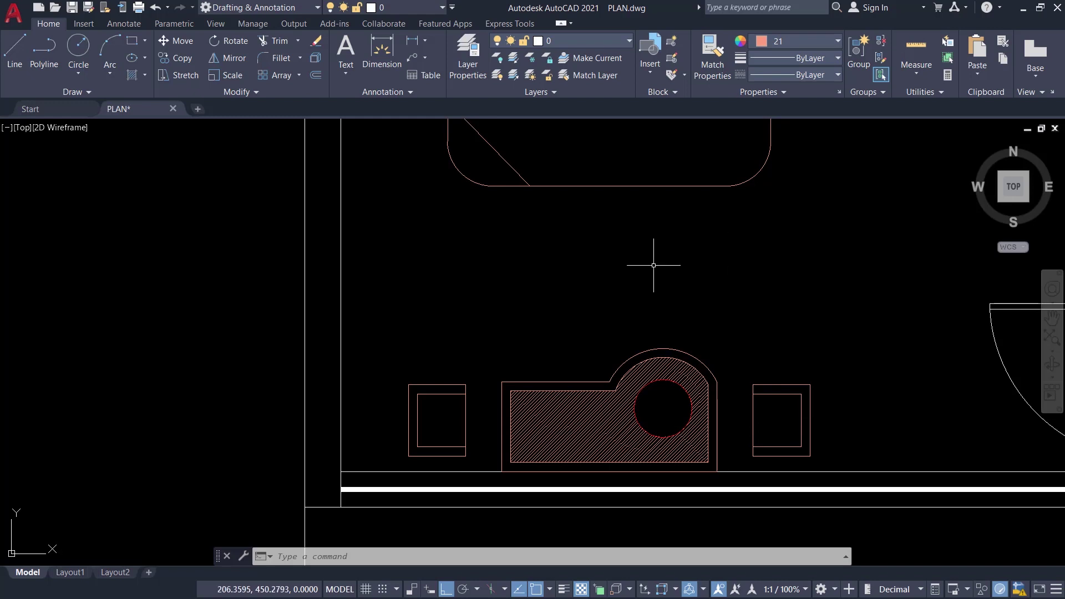
Step: Undo the latest chair edits one after another, including the mirroring and the rotation
{"action": "left_click", "coordinate": [156, 8]}
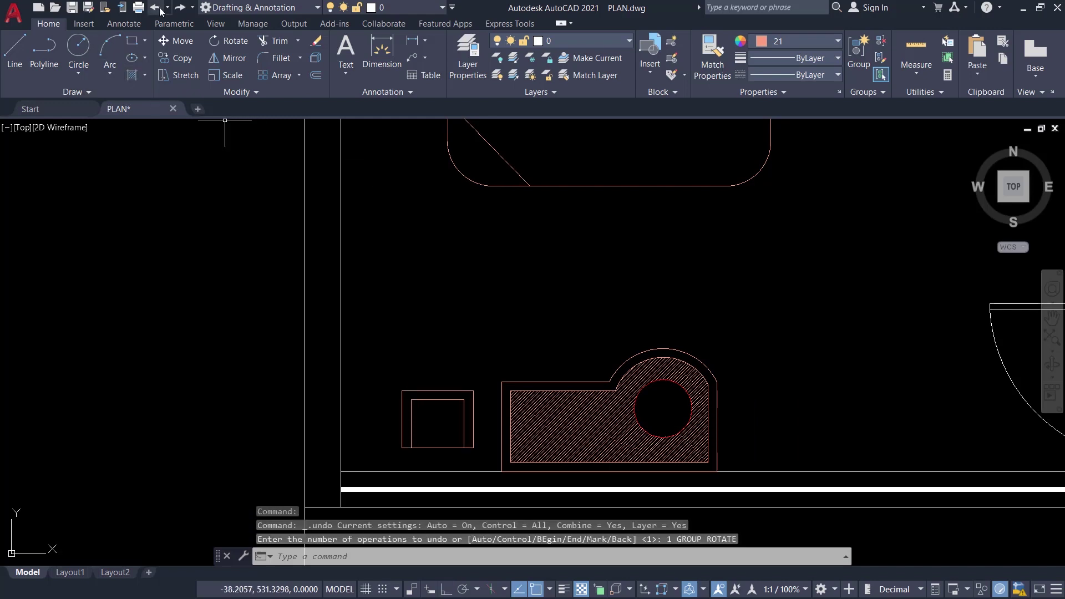
{"action": "left_click", "coordinate": [156, 7]}
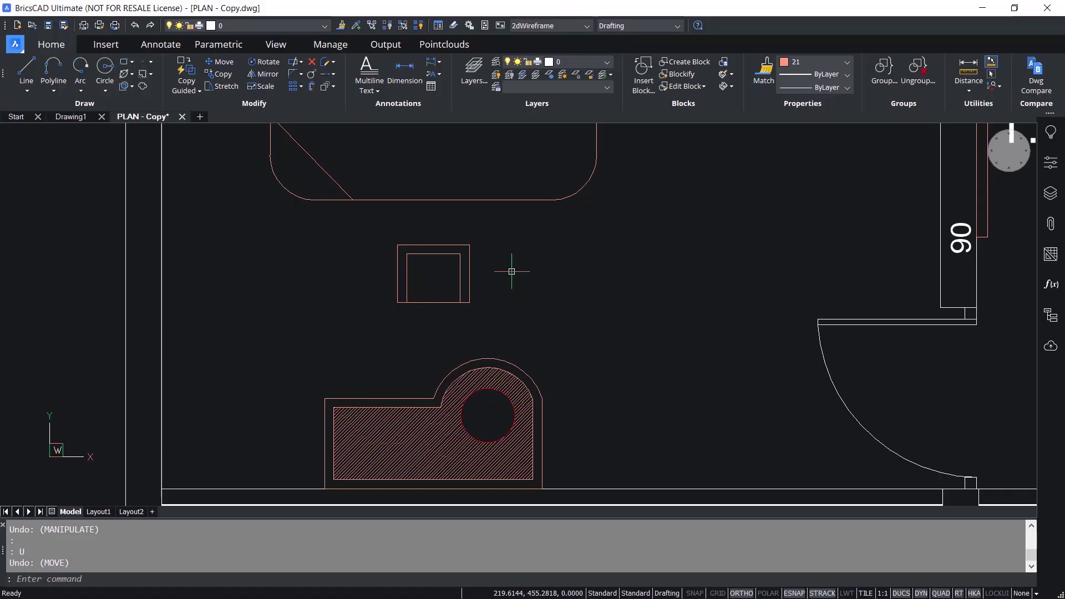
Step: Switch to BricsCAD, and with Ortho off, move the chair from above the table to the free space left of it
{"action": "left_click", "coordinate": [468, 262]}
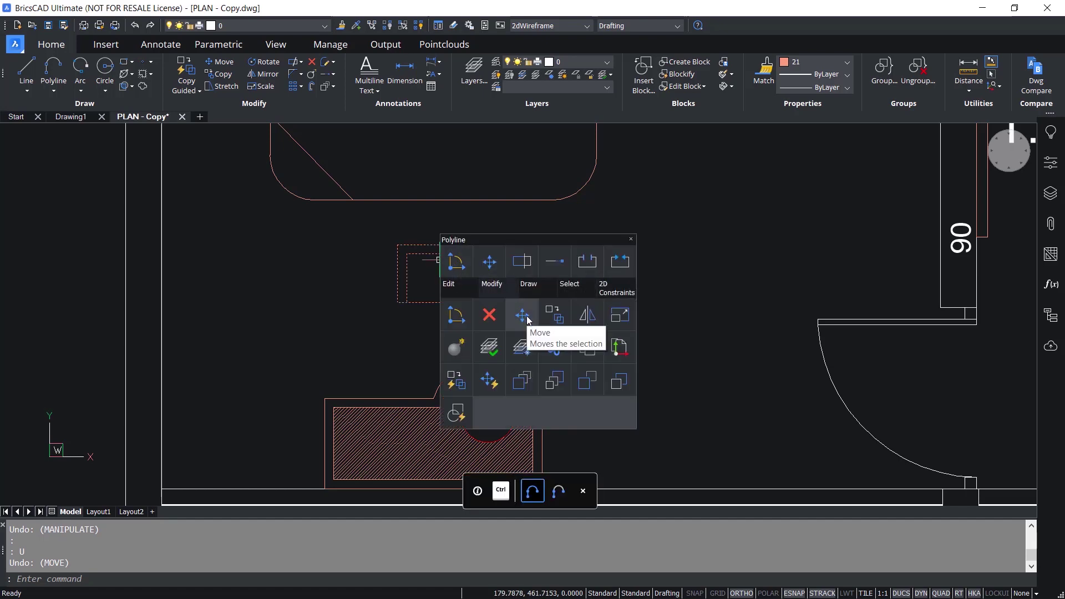
{"action": "left_click", "coordinate": [520, 315]}
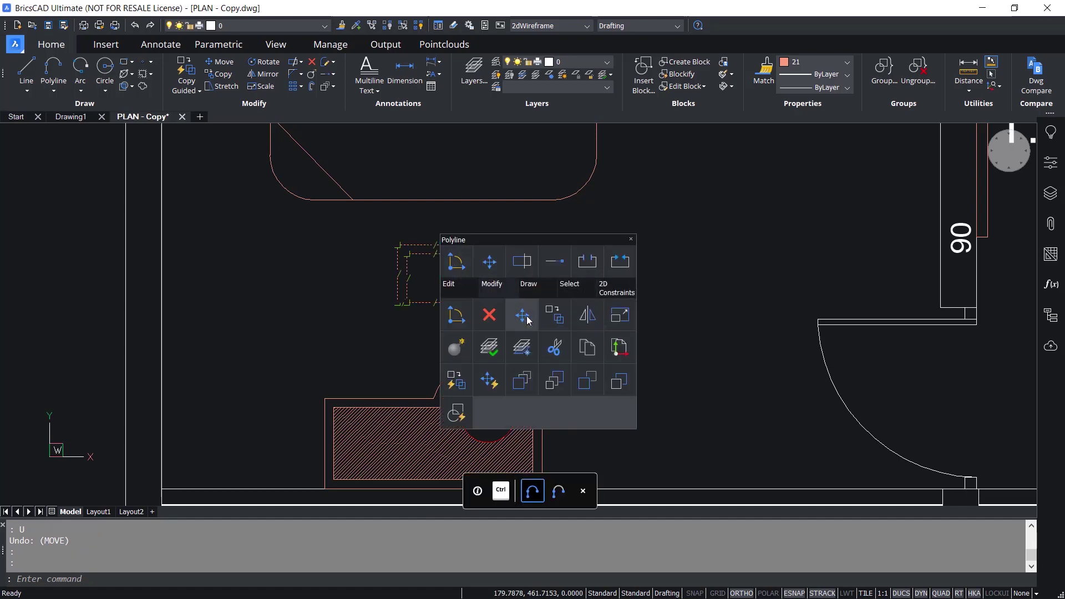
{"action": "left_click", "coordinate": [434, 276]}
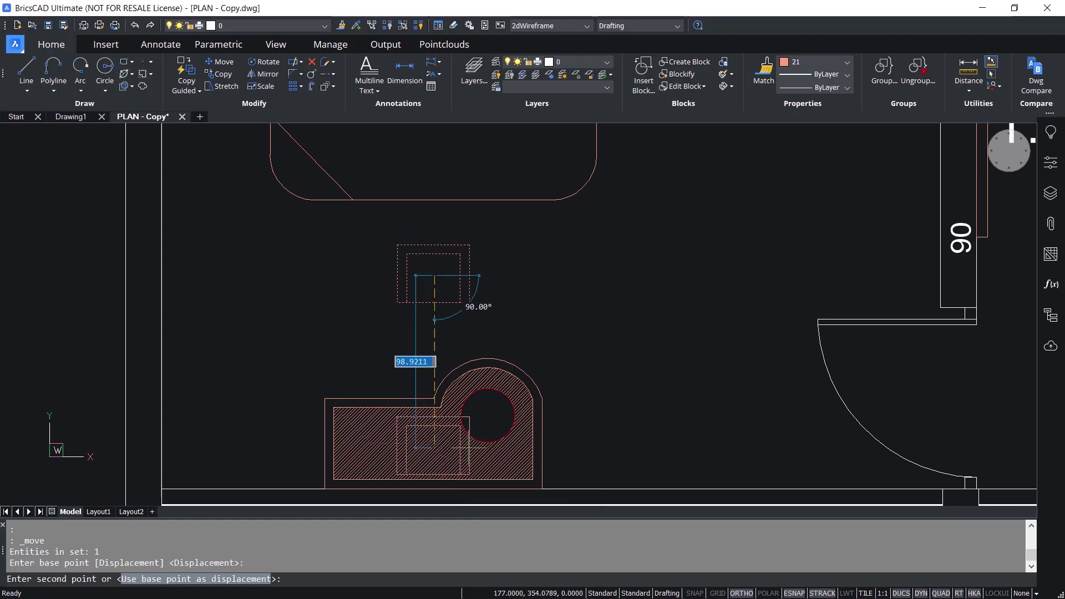
{"action": "left_click", "coordinate": [749, 594]}
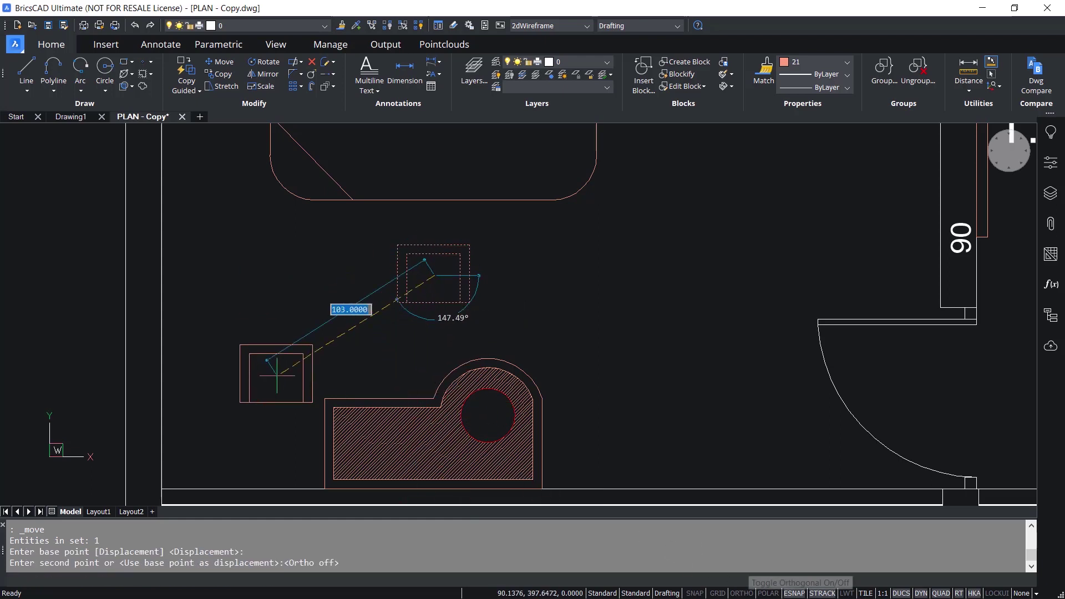
{"action": "left_click", "coordinate": [262, 438]}
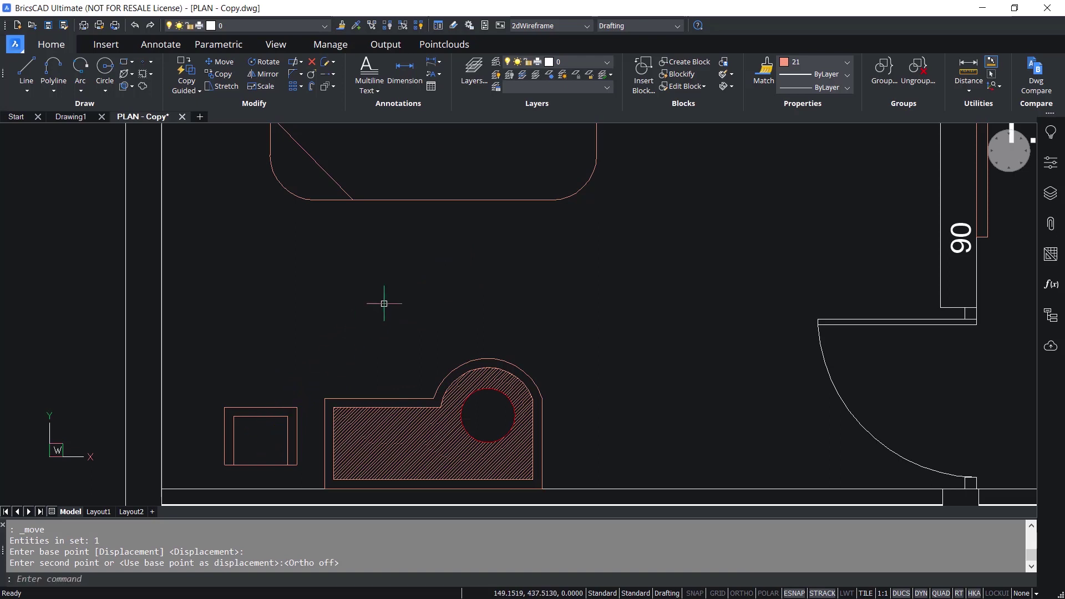
Step: Rotate the moved chair by 90° about its centre so that it faces the table
{"action": "left_click", "coordinate": [207, 382]}
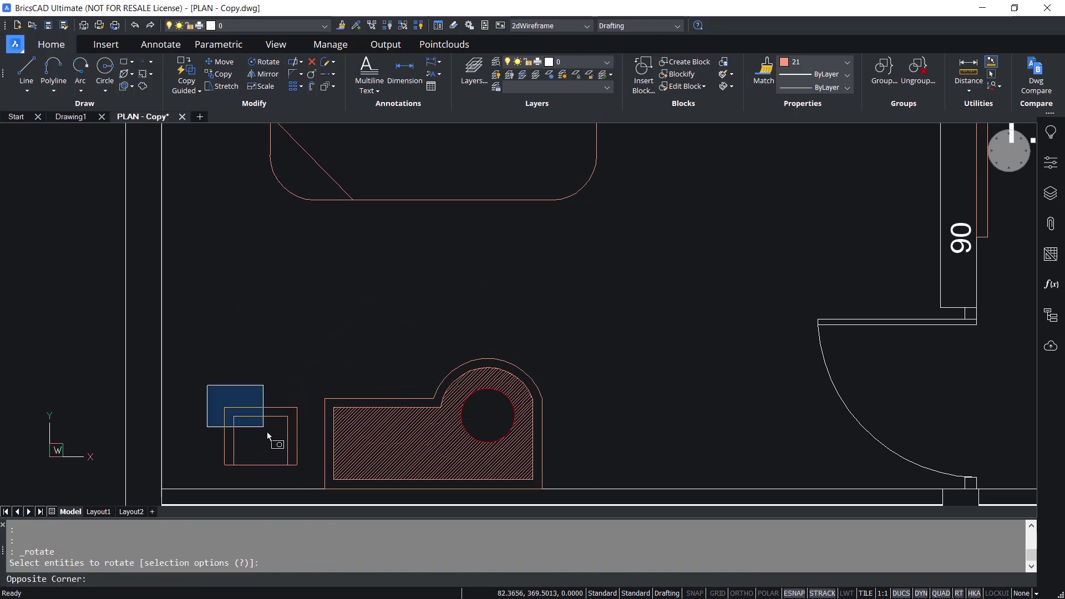
{"action": "left_click", "coordinate": [303, 478]}
{"action": "key", "text": "Return"}
{"action": "left_click", "coordinate": [264, 439]}
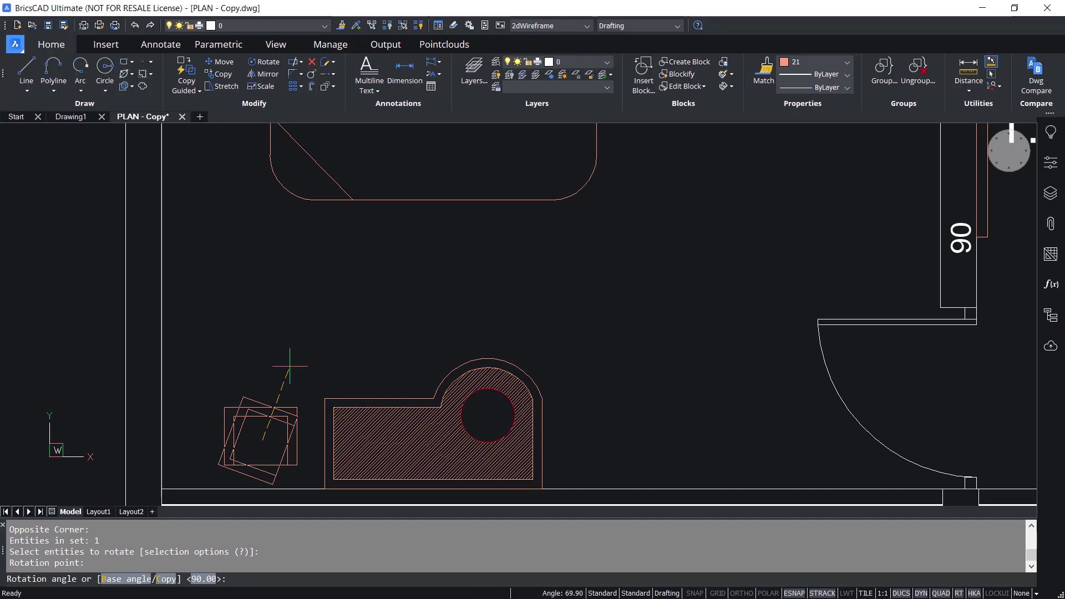
{"action": "key", "text": "Return"}
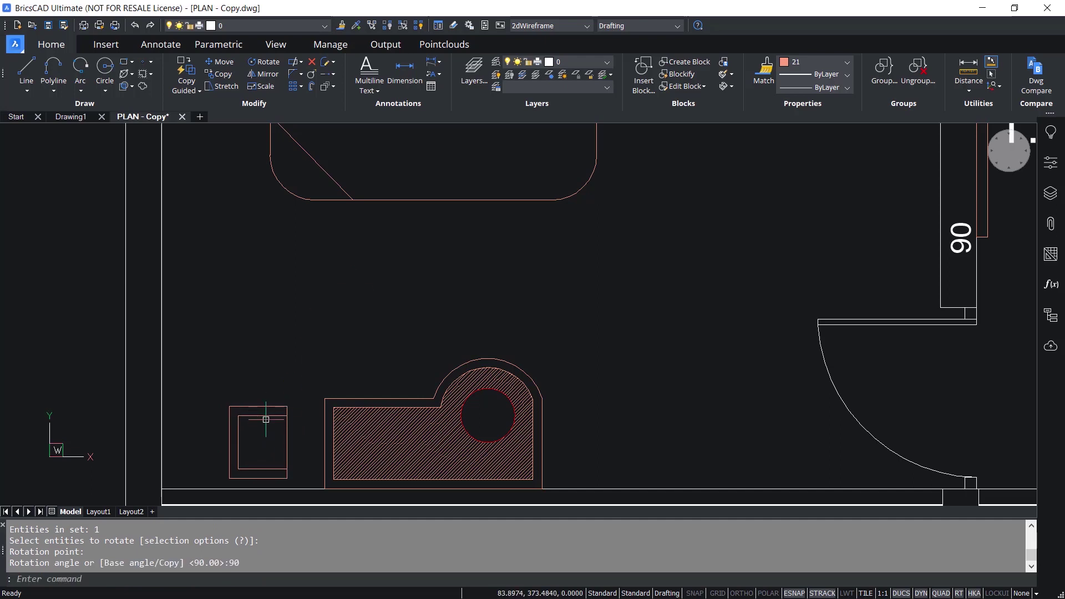
Step: With Ortho on, mirror the rotated chair across a vertical line through the midpoint of the table's bottom edge, keeping the original
{"action": "mouse_move", "coordinate": [266, 417]}
{"action": "mouse_move", "coordinate": [324, 450]}
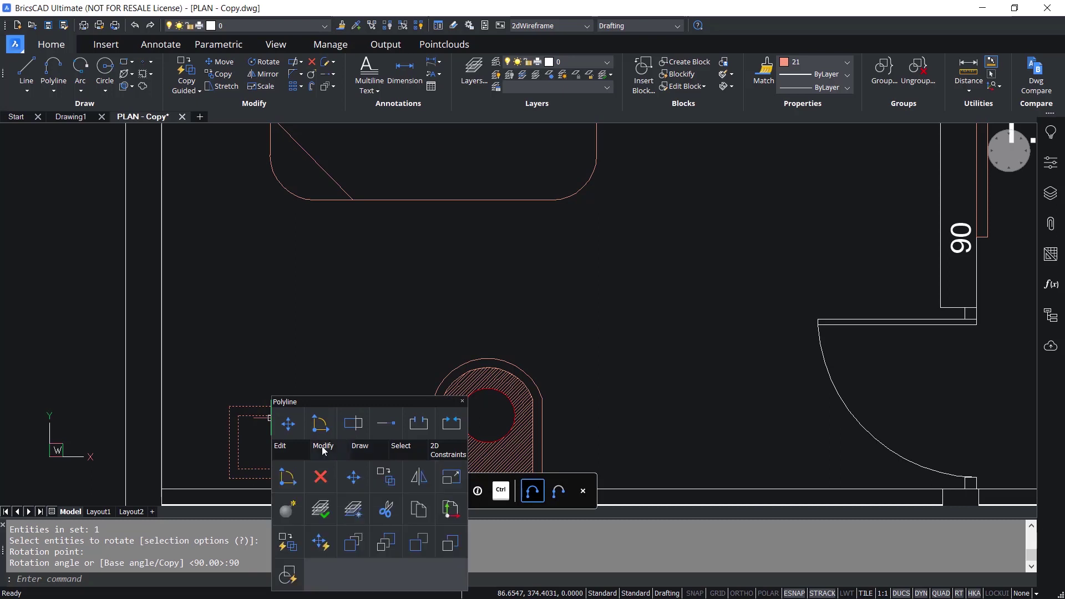
{"action": "left_click", "coordinate": [422, 480]}
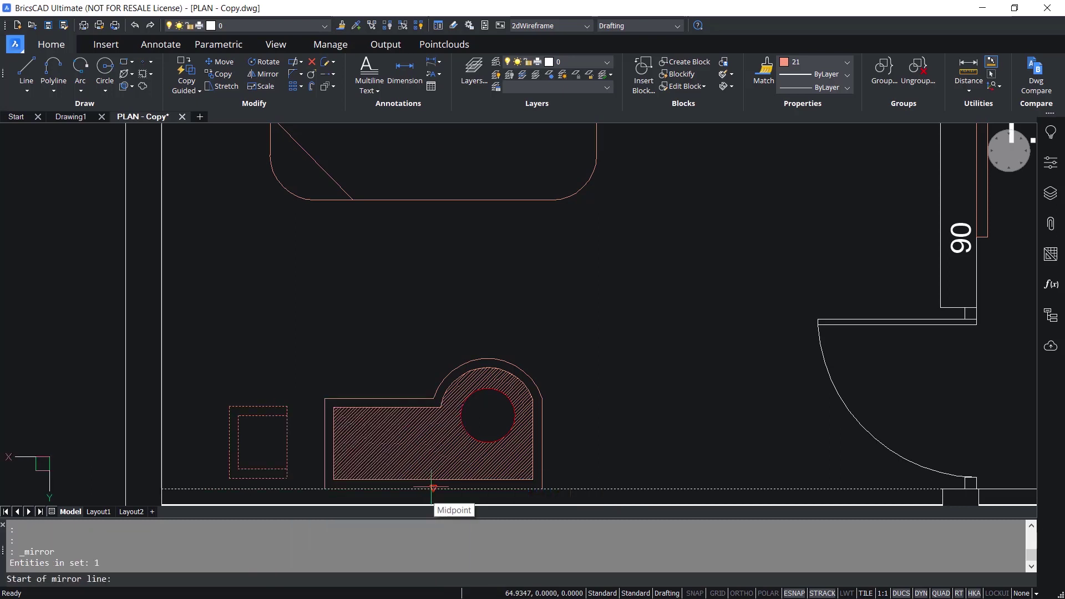
{"action": "left_click", "coordinate": [433, 489]}
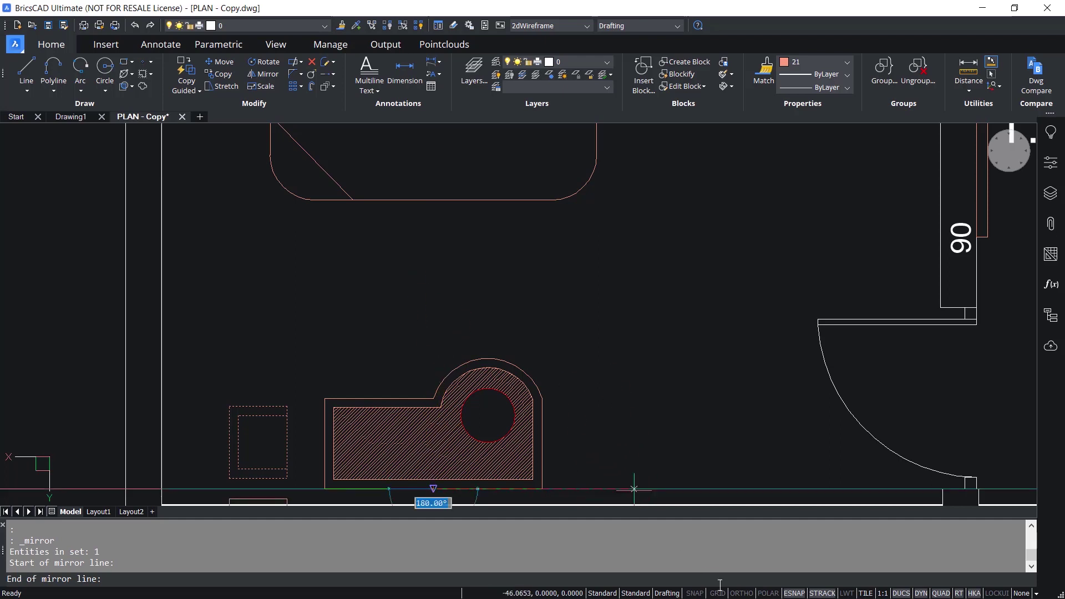
{"action": "left_click", "coordinate": [747, 593]}
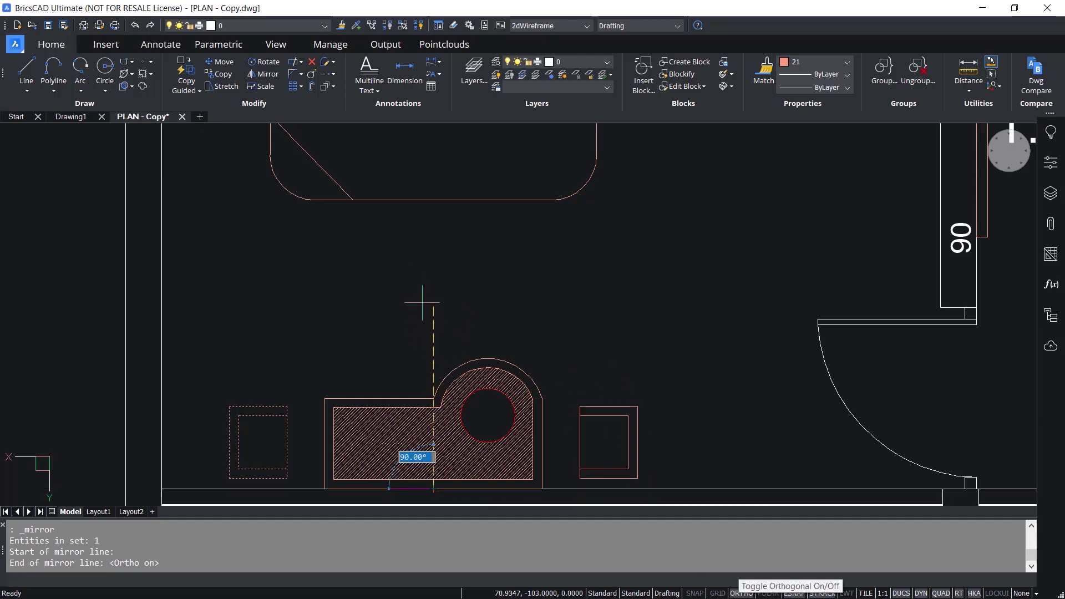
{"action": "left_click", "coordinate": [423, 298]}
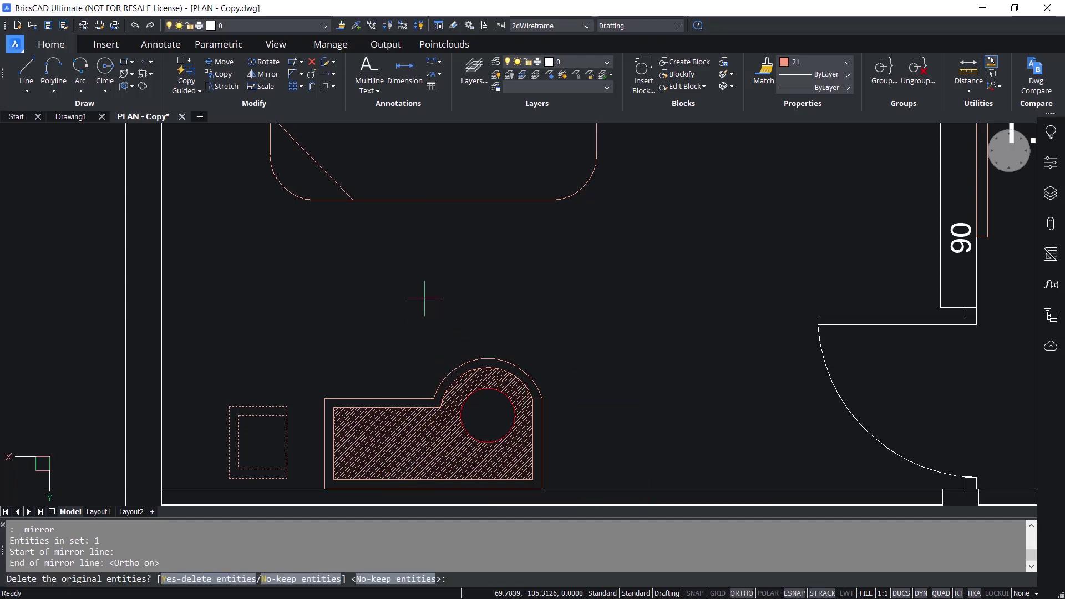
{"action": "key", "text": "Return"}
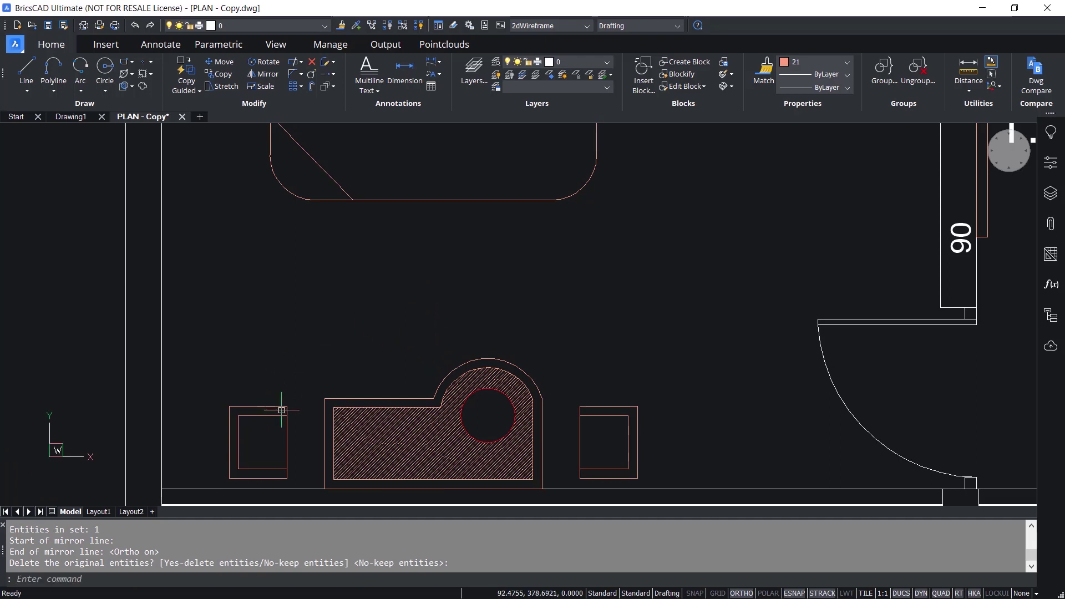
Step: Roll only the chair left of the table back by two steps through its History property, and clear the selection
{"action": "mouse_move", "coordinate": [275, 415]}
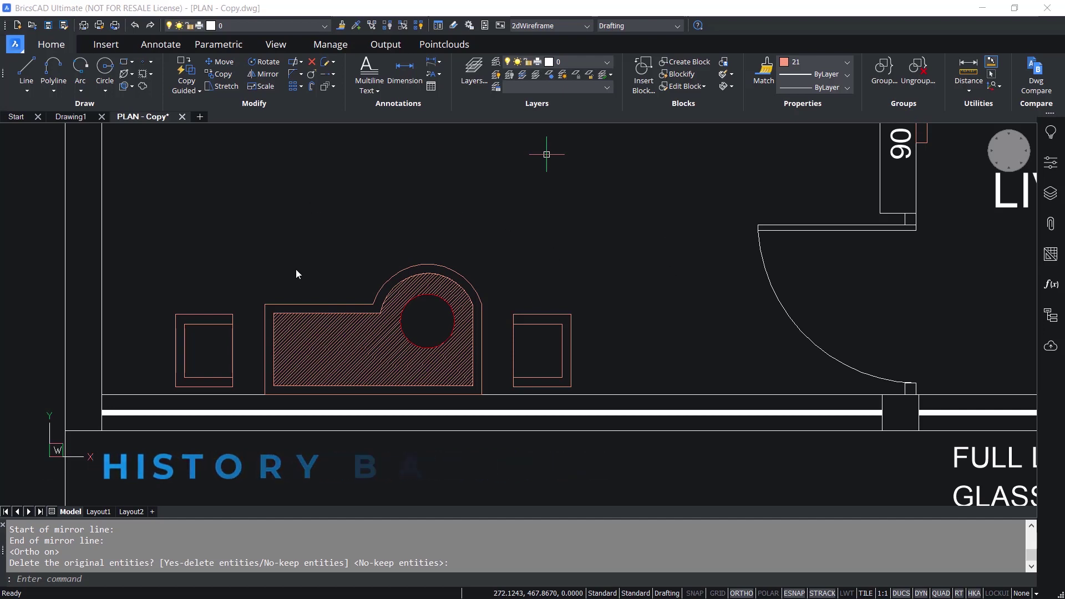
{"action": "left_click", "coordinate": [436, 231]}
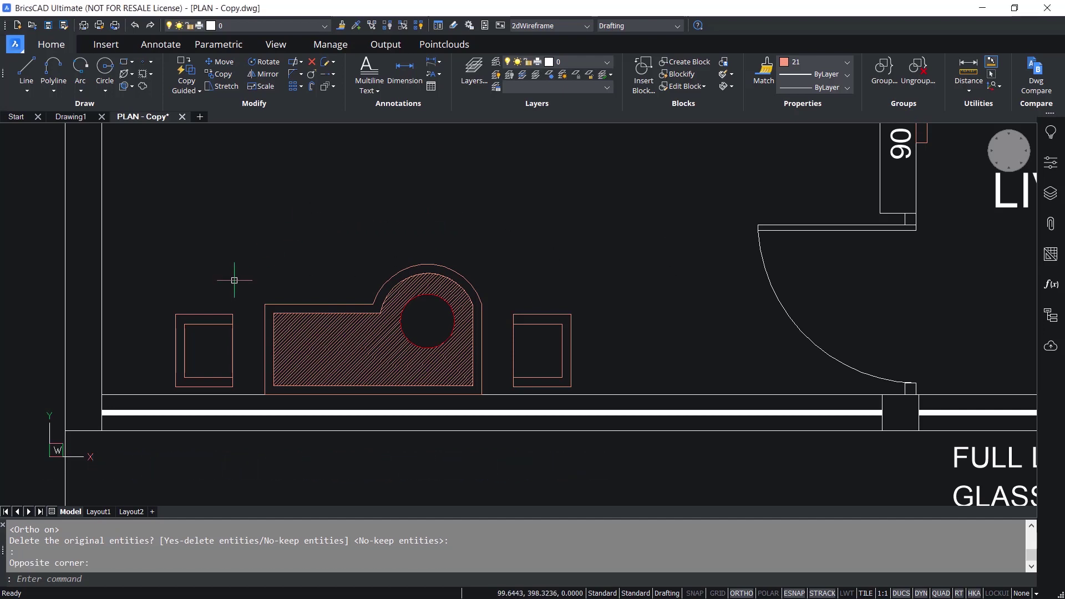
{"action": "left_click", "coordinate": [208, 324]}
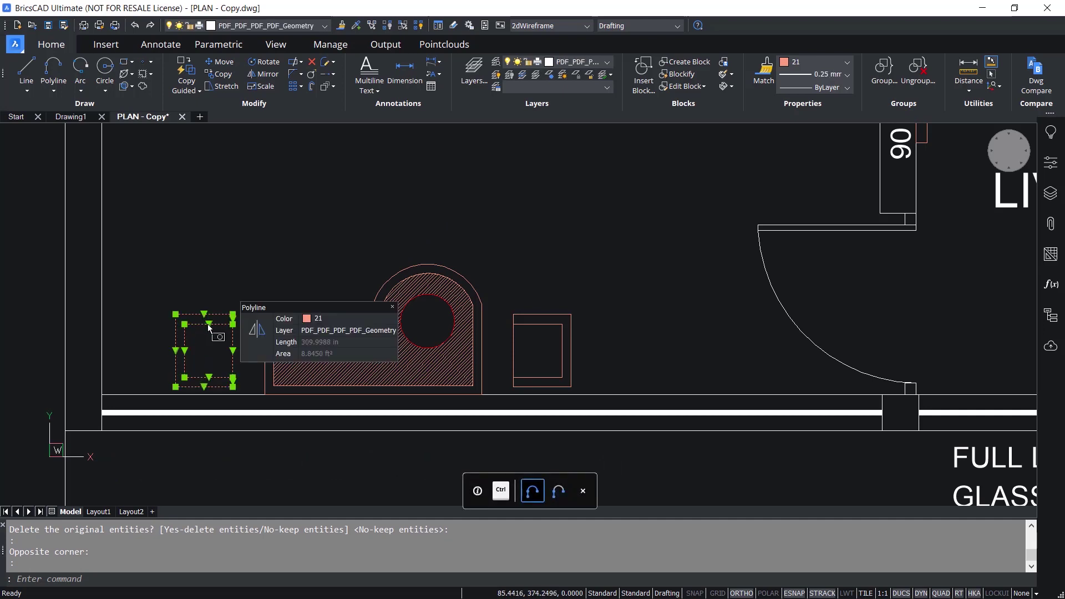
{"action": "left_click", "coordinate": [1053, 169]}
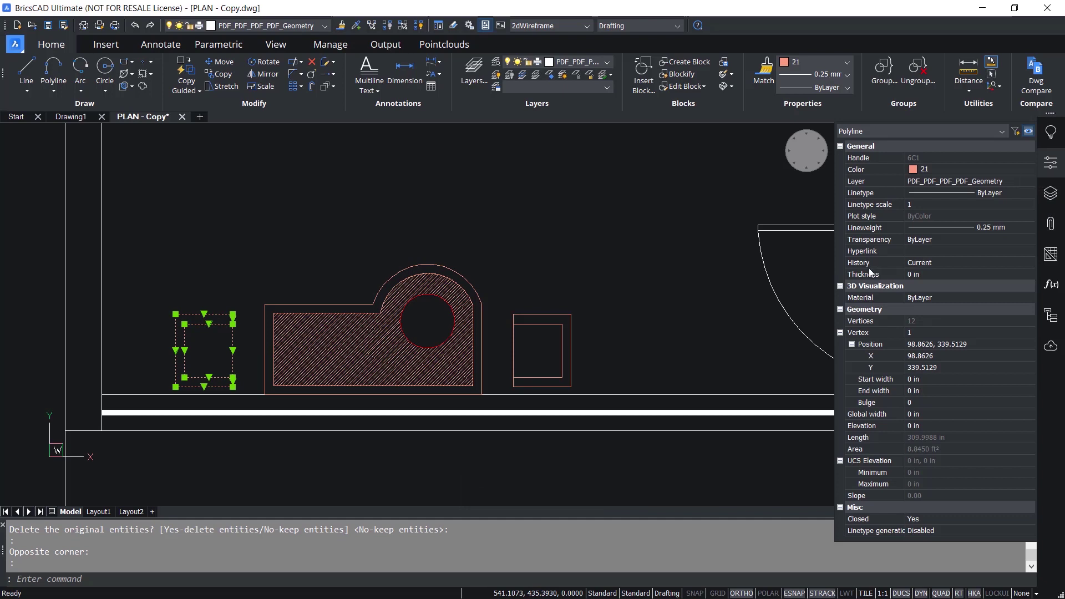
{"action": "left_click", "coordinate": [987, 261]}
{"action": "left_click", "coordinate": [988, 262]}
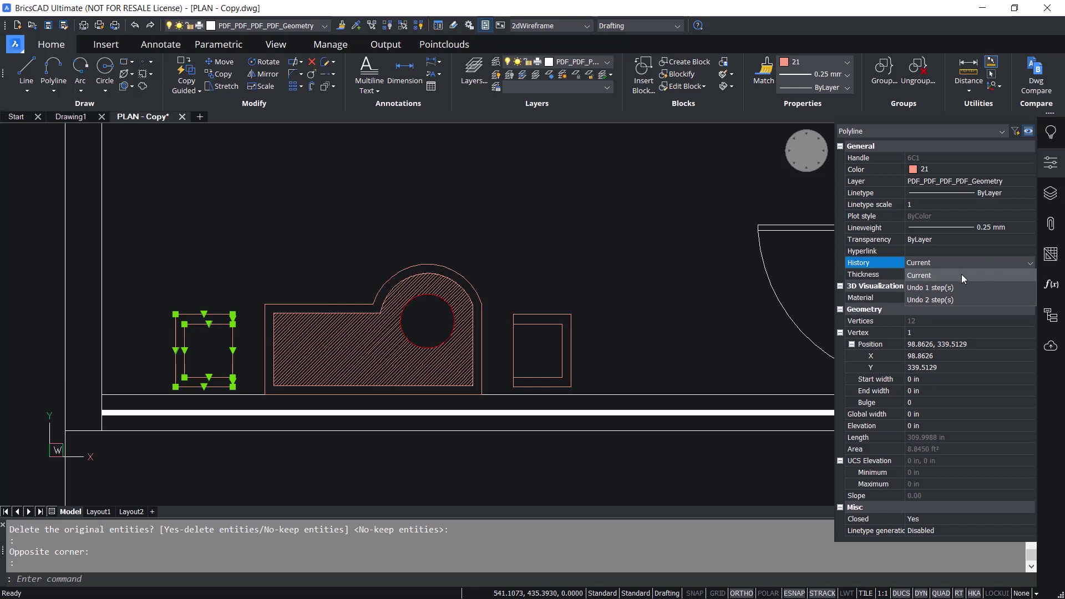
{"action": "left_click", "coordinate": [946, 300]}
{"action": "key", "text": "Escape"}
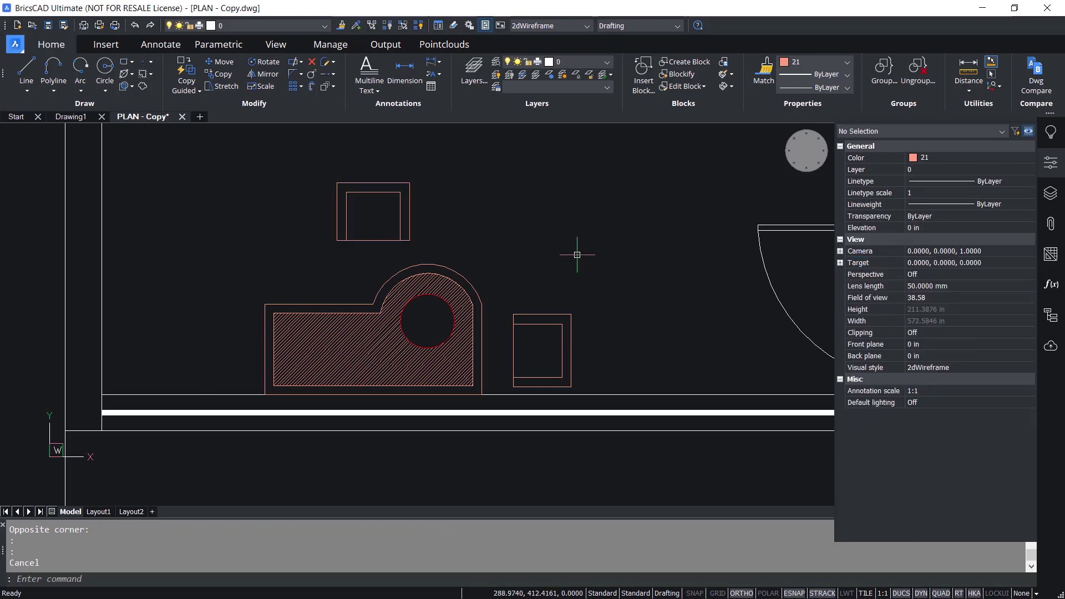